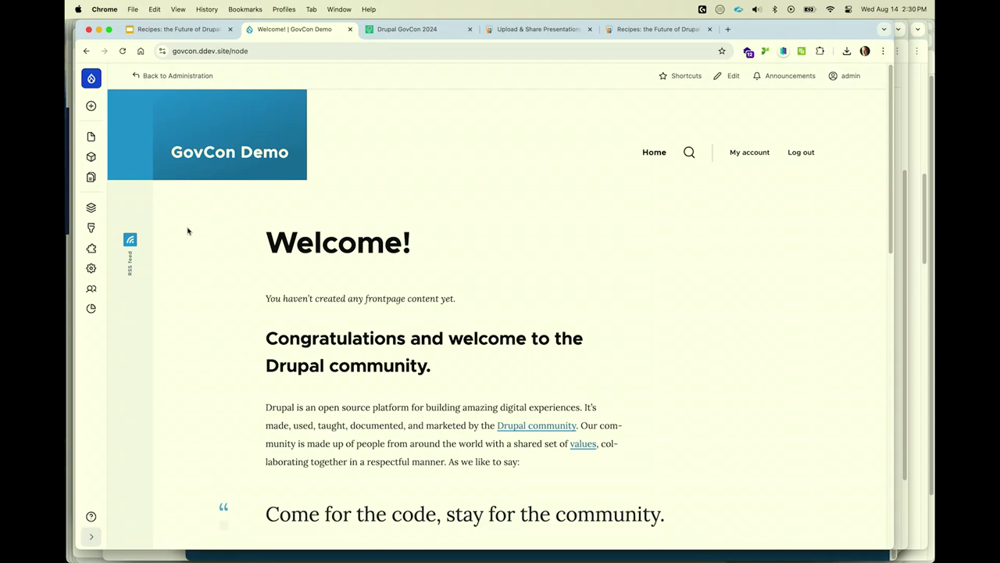
Step: Apply the Events recipe in iTerm2 with 'ddev drush recipe ../recipes/events'
key("super+Tab")
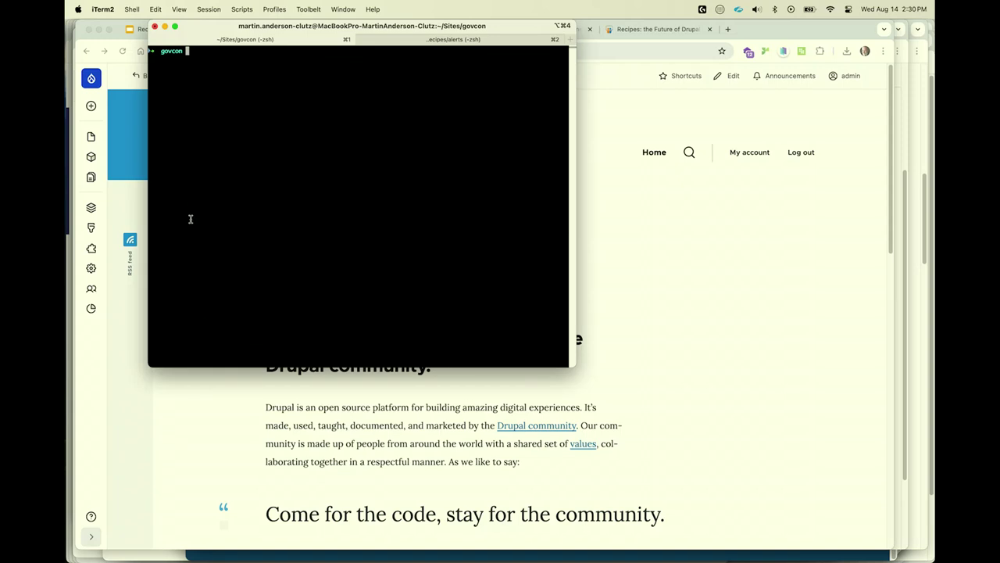
type("ddev drush recipe ../recipes/events")
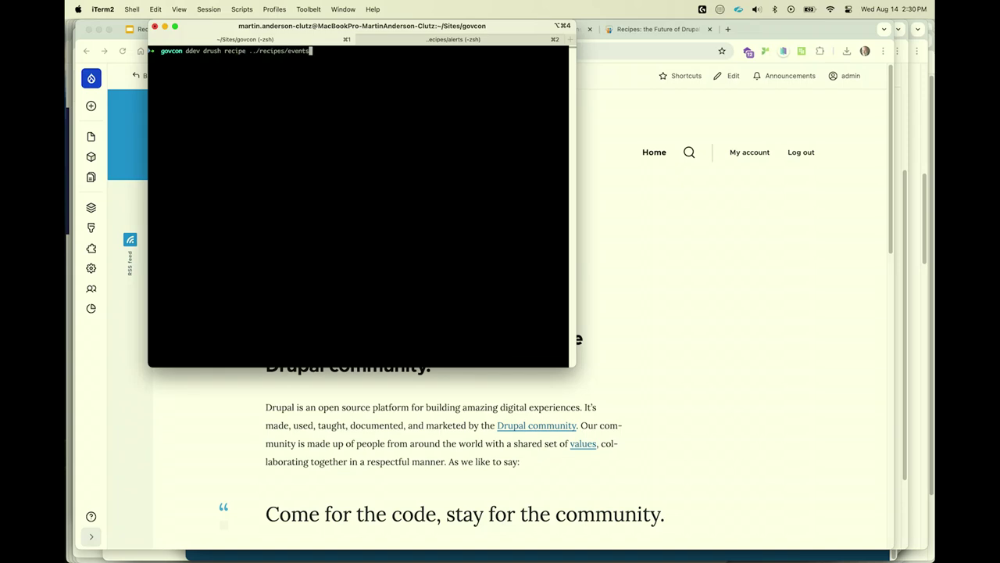
key("Return")
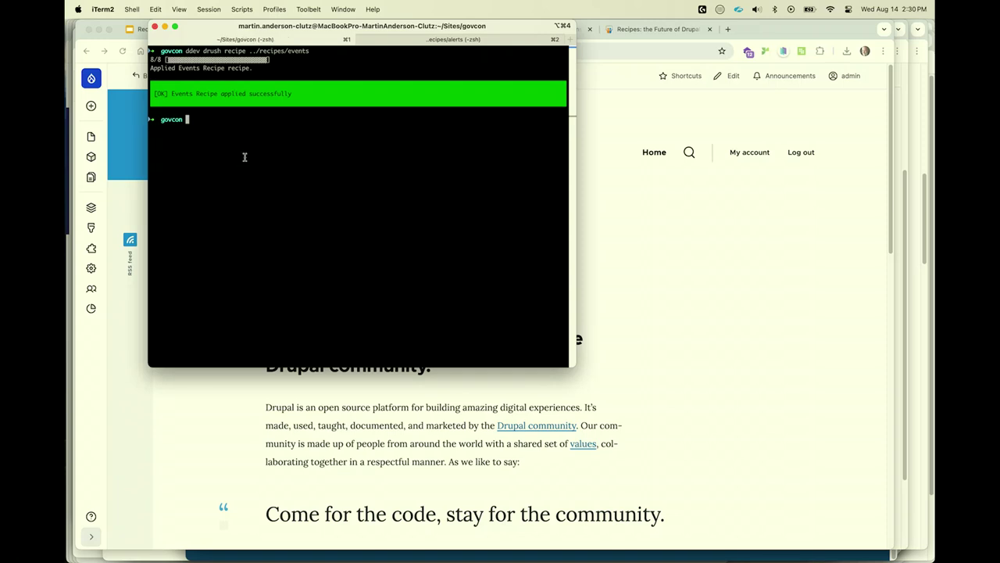
Step: Rebuild the Drupal cache with 'ddev drush cr' and return to the GovCon site in Chrome
left_click(677, 230)
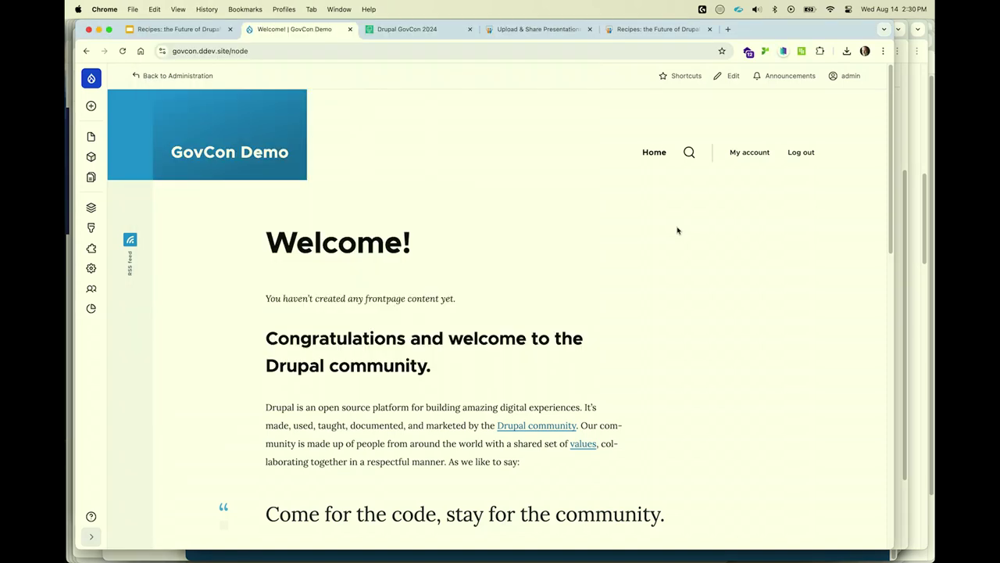
key("super+Tab")
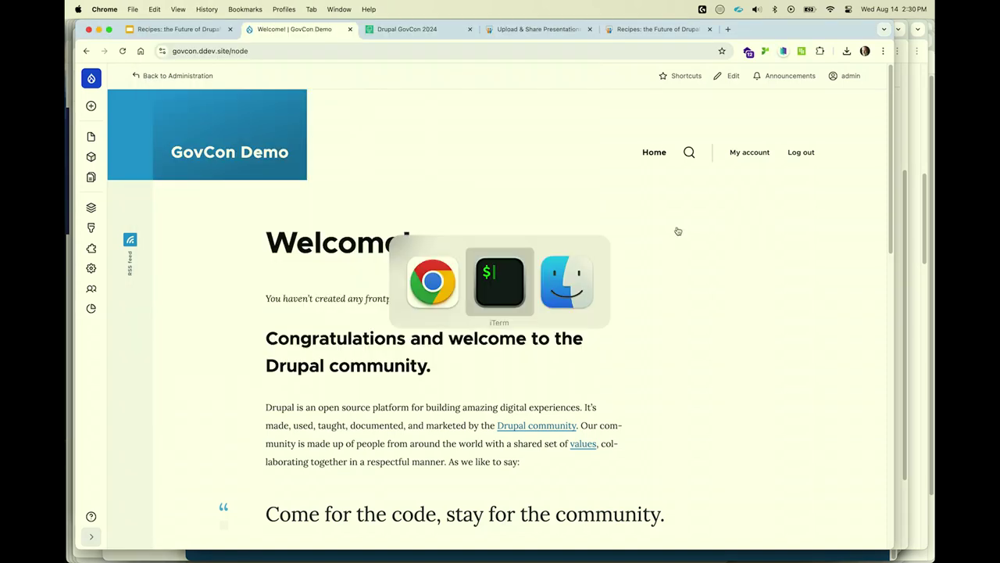
type("ddev drush cr")
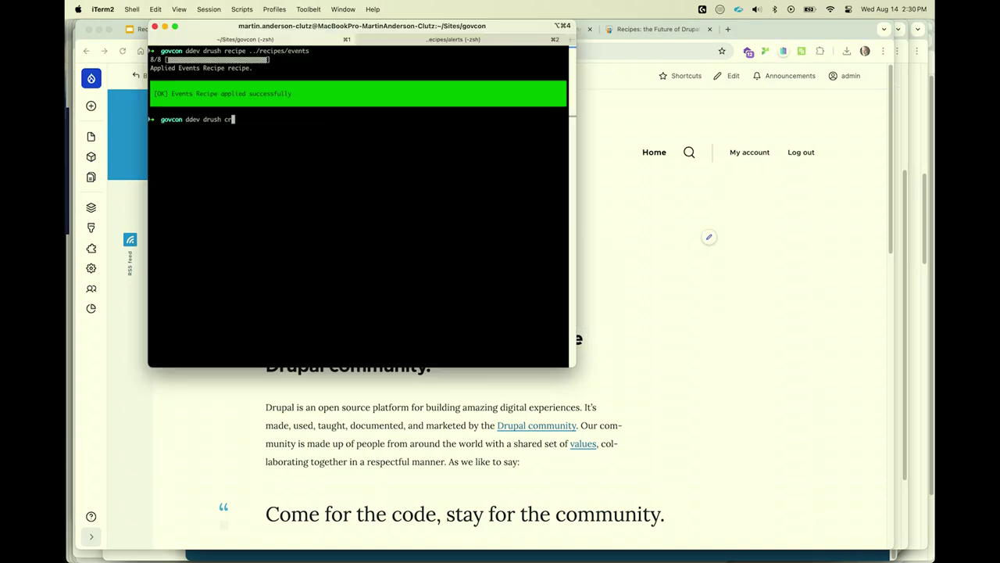
key("Return")
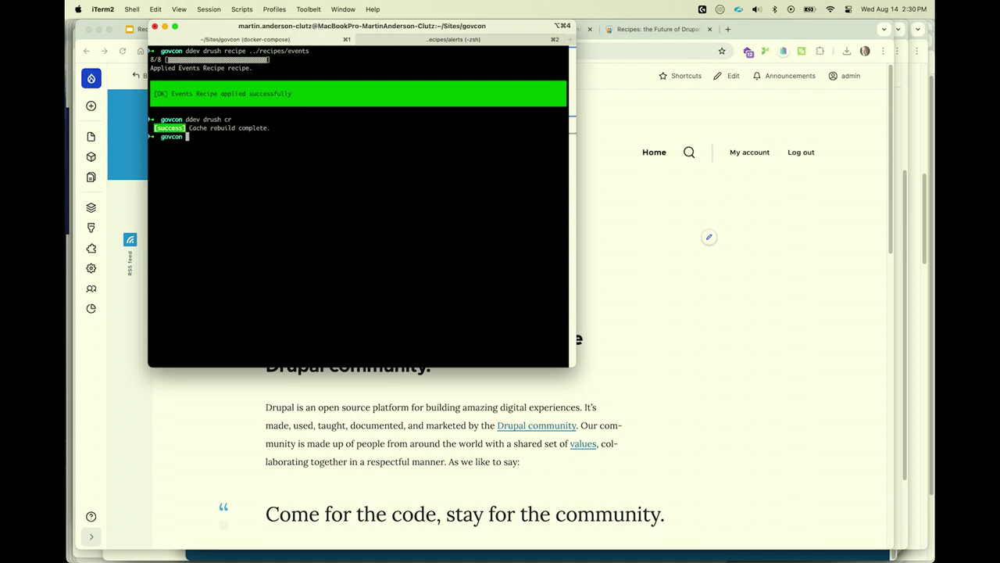
left_click(691, 290)
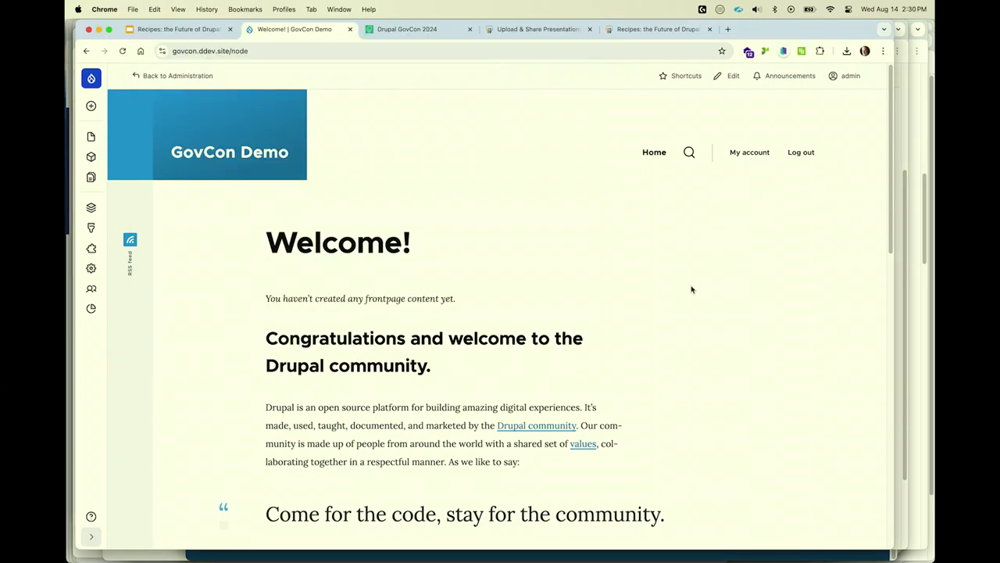
Step: Reload the site and start adding an event from the Upcoming Events listing
key("super+r")
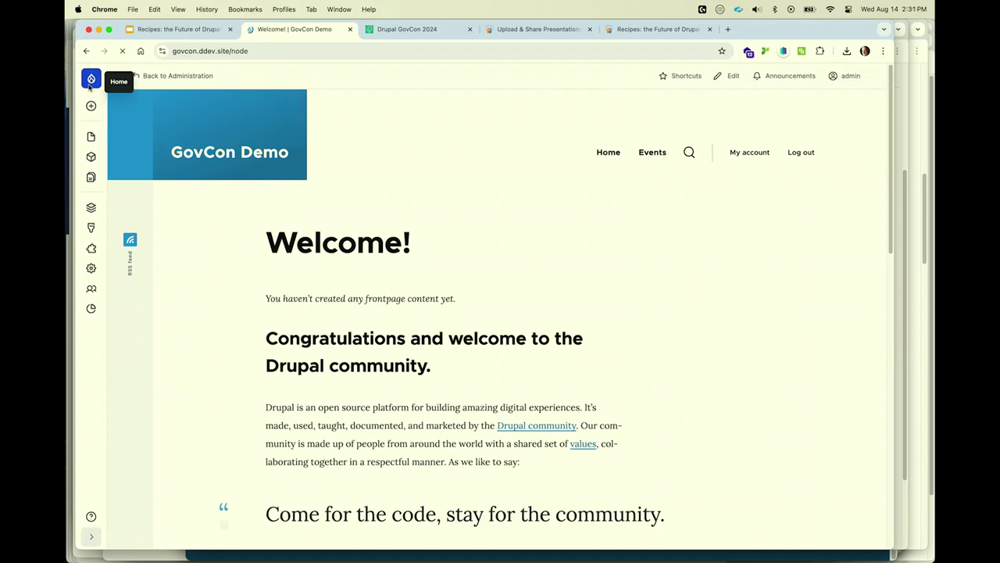
mouse_move(91, 106)
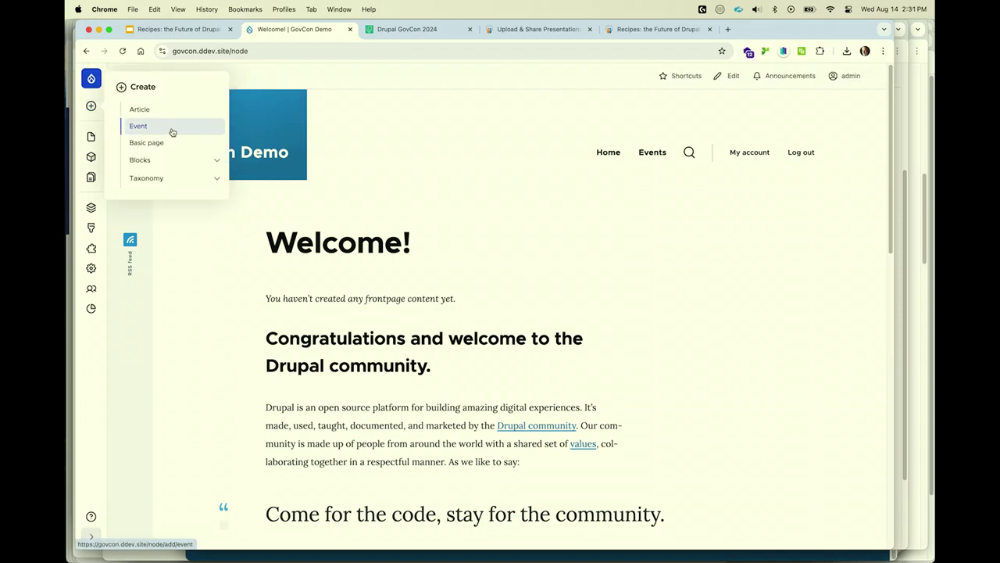
left_click(648, 154)
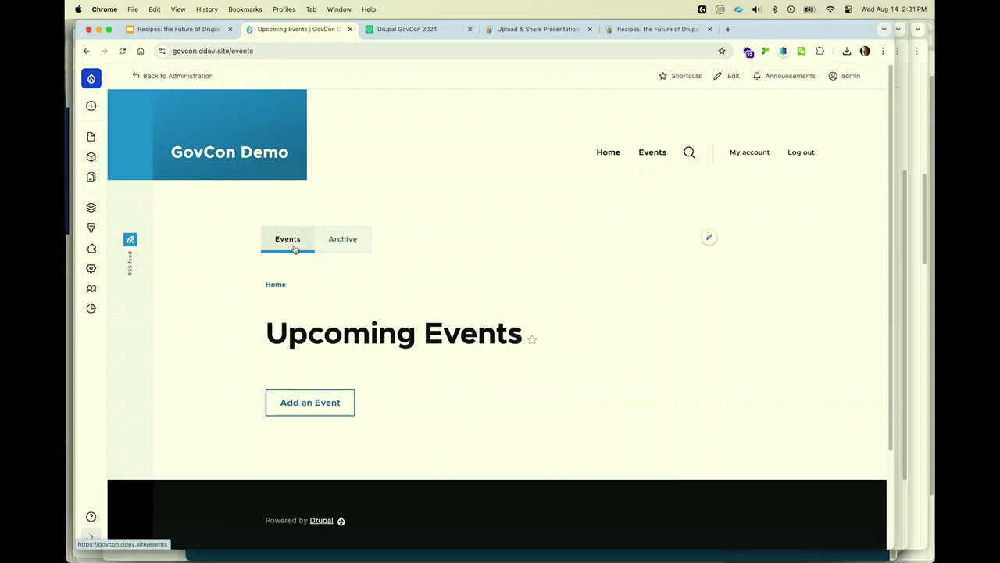
left_click(306, 405)
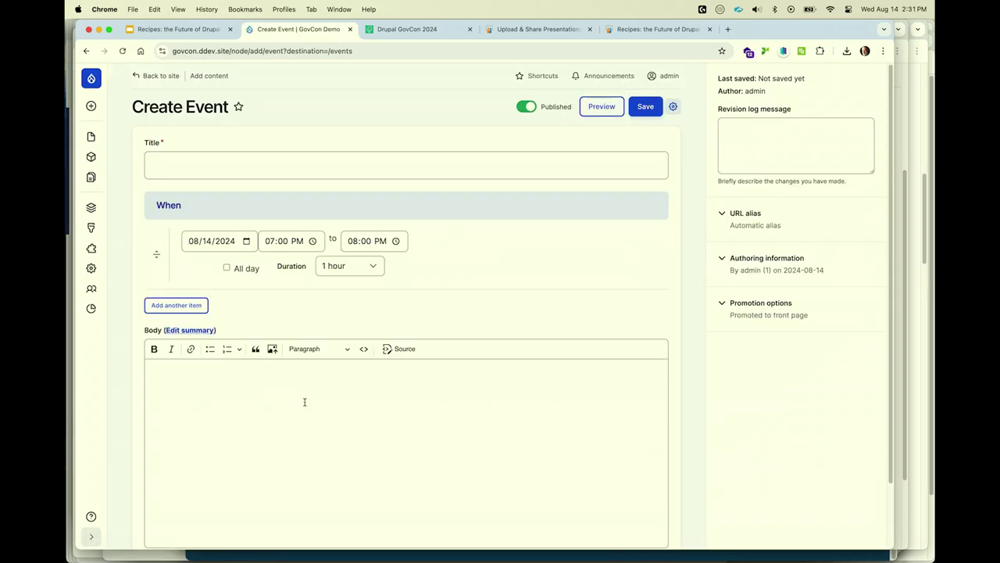
Step: Save 'Test Event' dated 08/21/2024 and open its event page
left_click(326, 167)
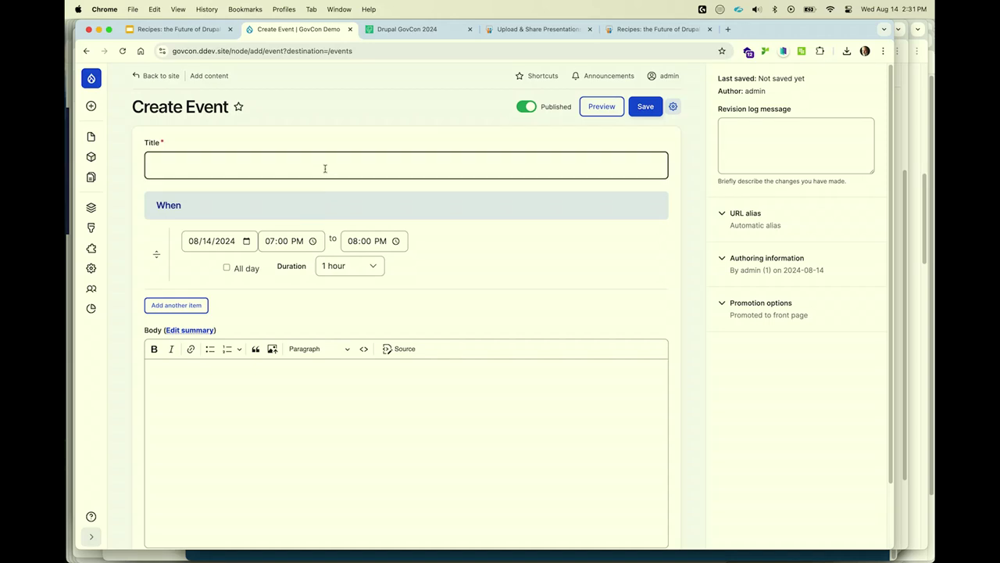
left_click(226, 195)
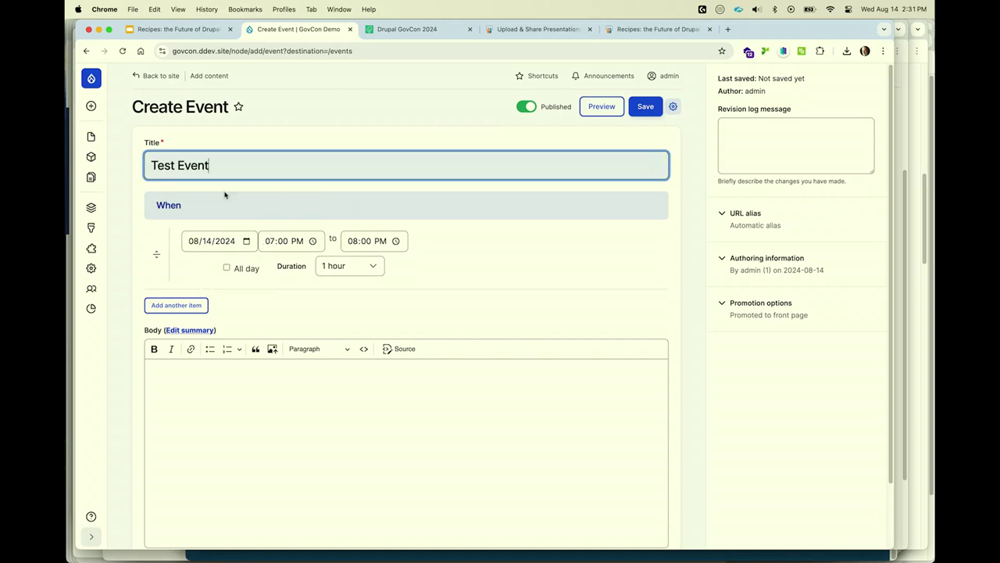
left_click(247, 241)
left_click(236, 338)
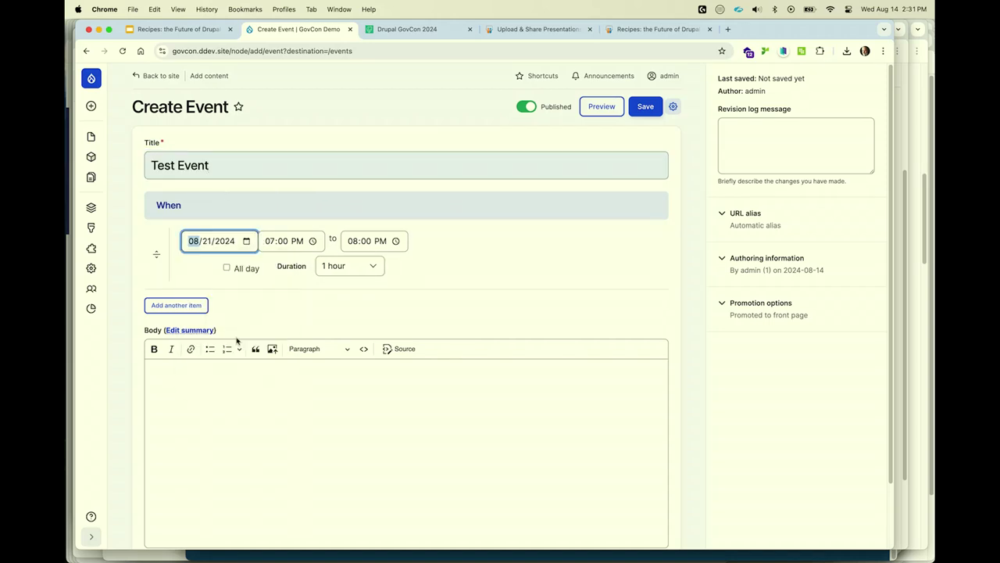
key("Return")
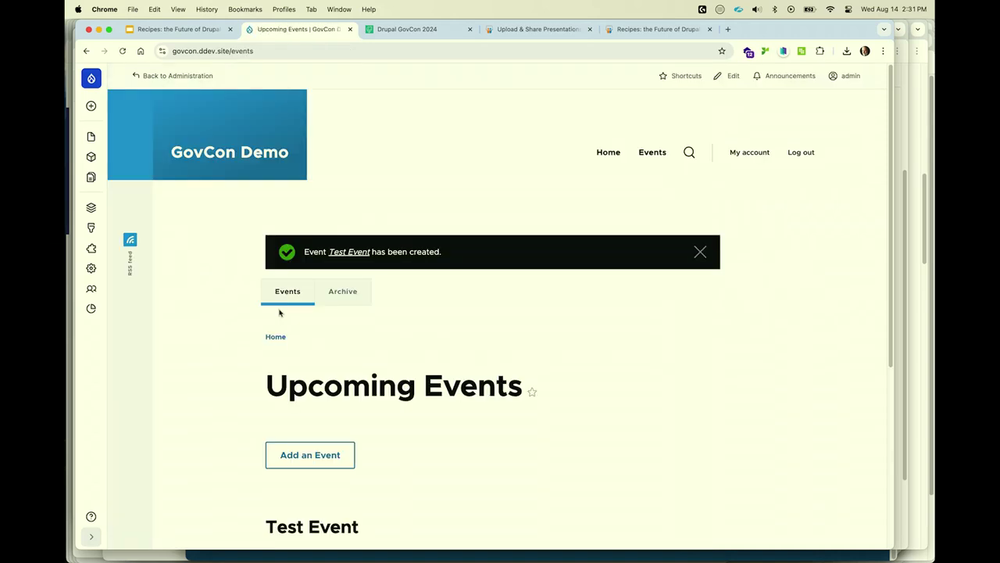
scroll(359, 321, "down", 3)
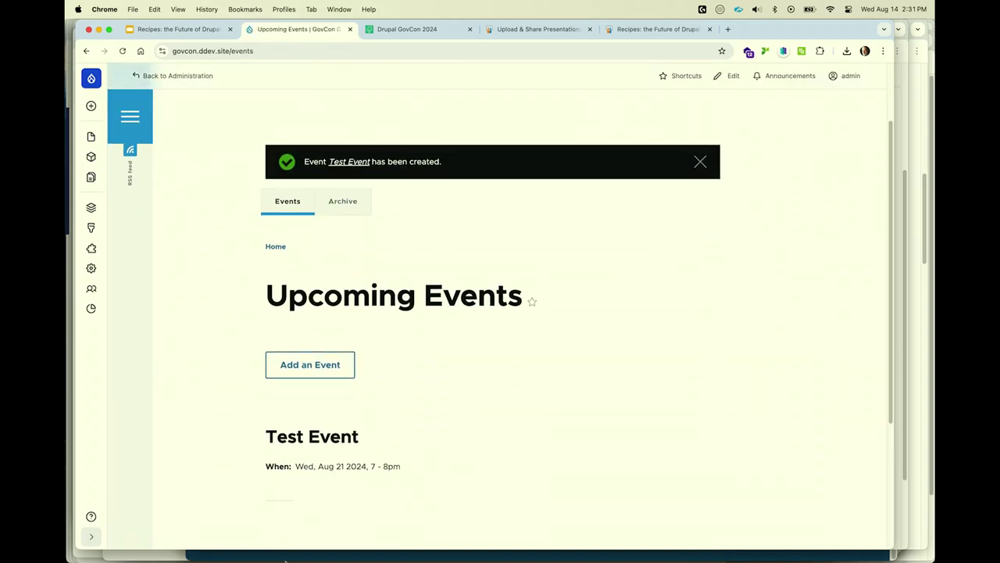
left_click(344, 440)
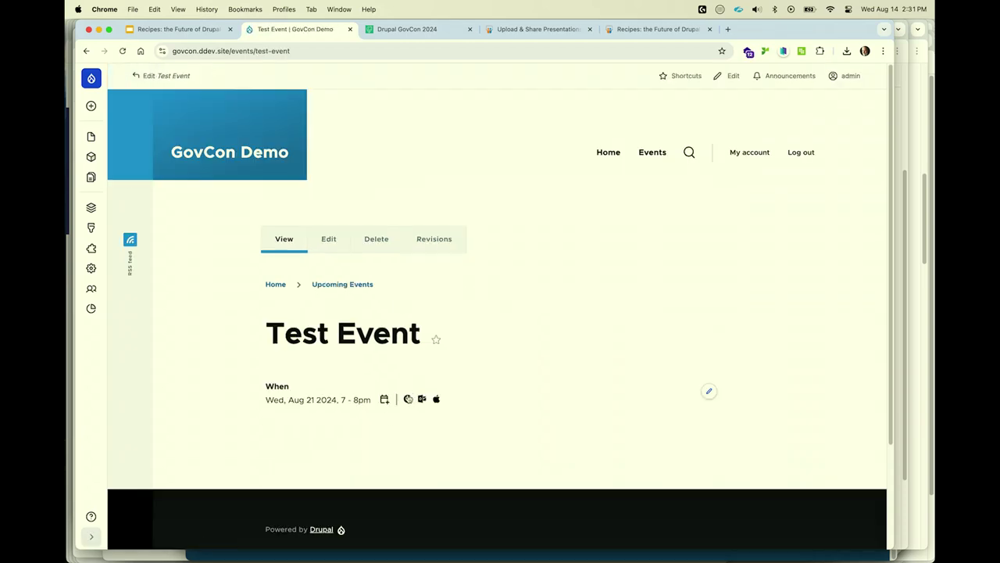
left_click(407, 399)
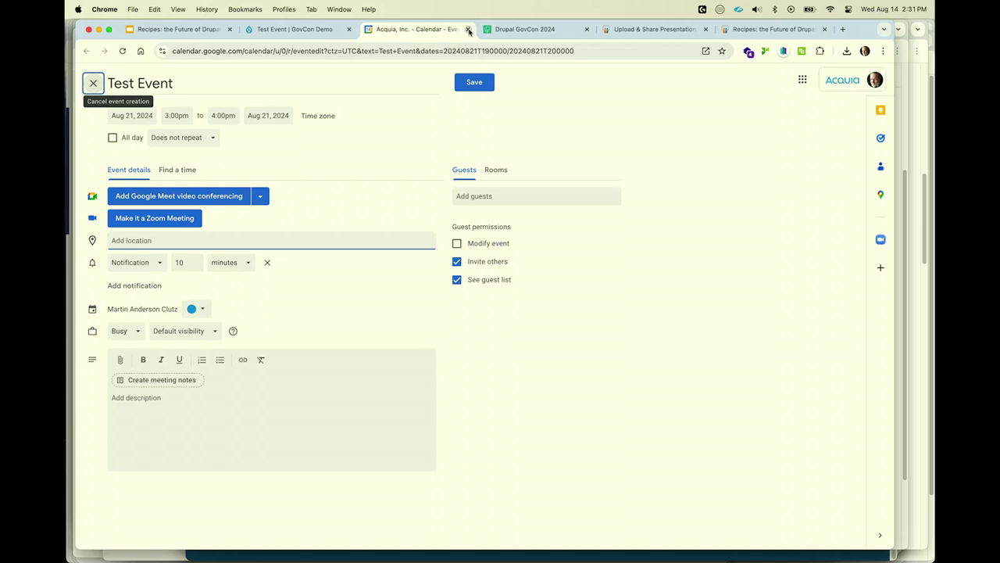
left_click(297, 30)
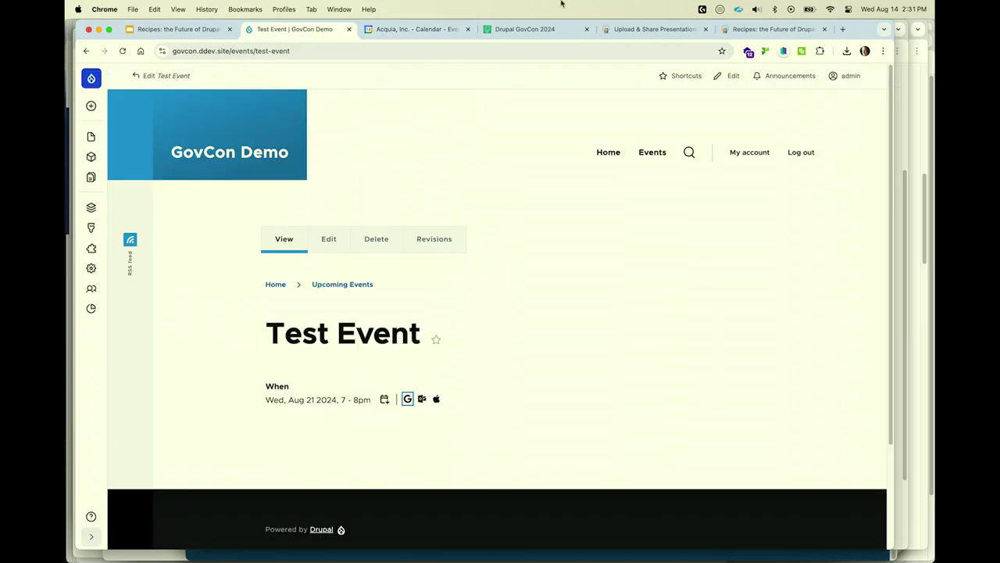
left_click(466, 30)
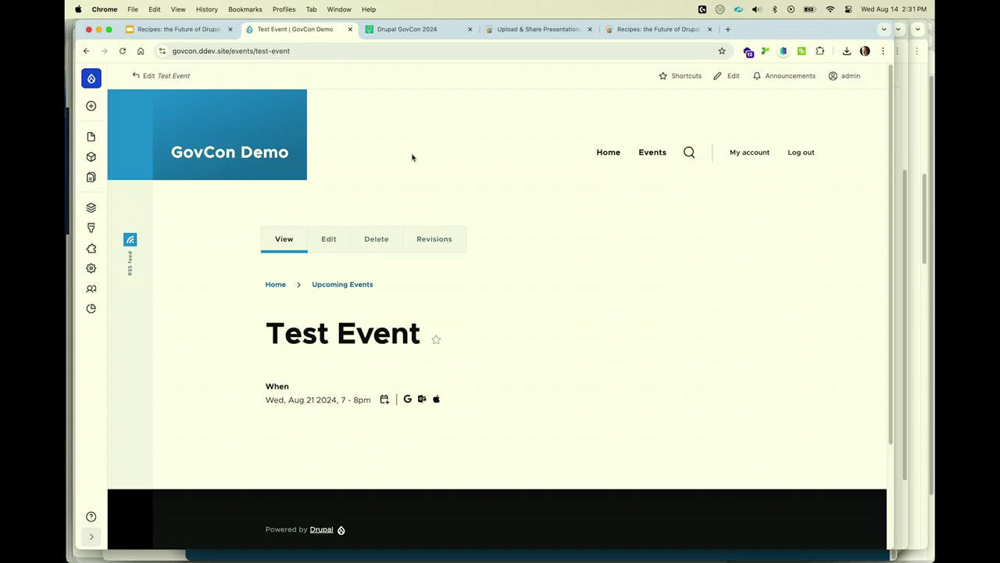
Step: Apply the Alerts recipe by changing the previous recipe command's path to ../recipes/alerts
key("super+Tab")
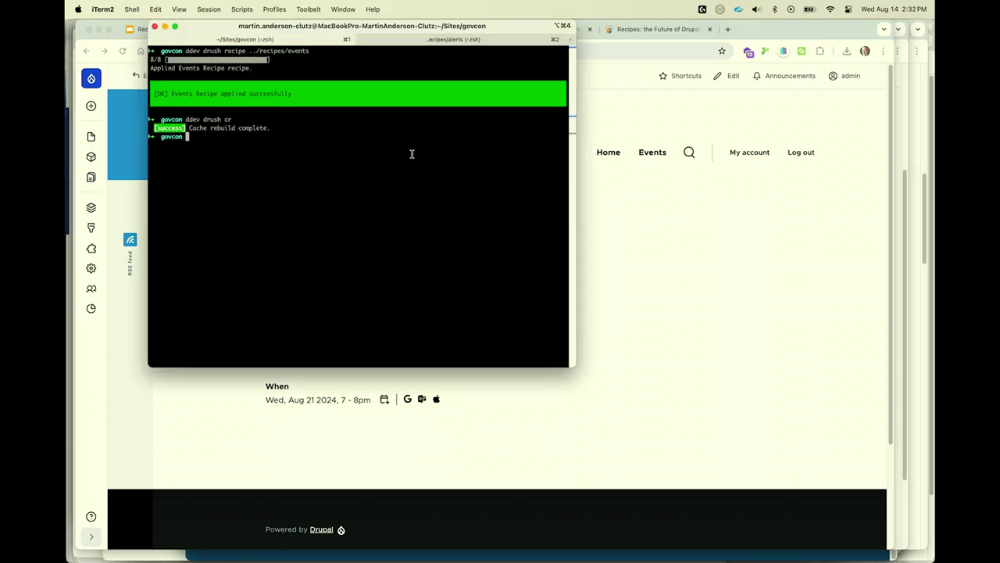
key("Up")
key("Up")
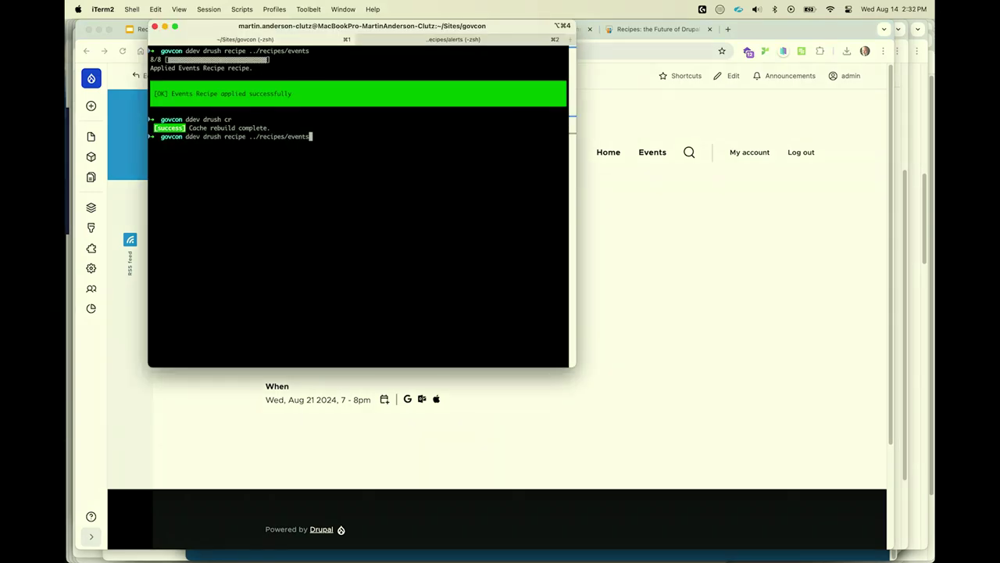
key("BackSpace")
key("BackSpace")
key("BackSpace")
key("BackSpace")
key("BackSpace")
key("BackSpace")
type("alerts")
key("Return")
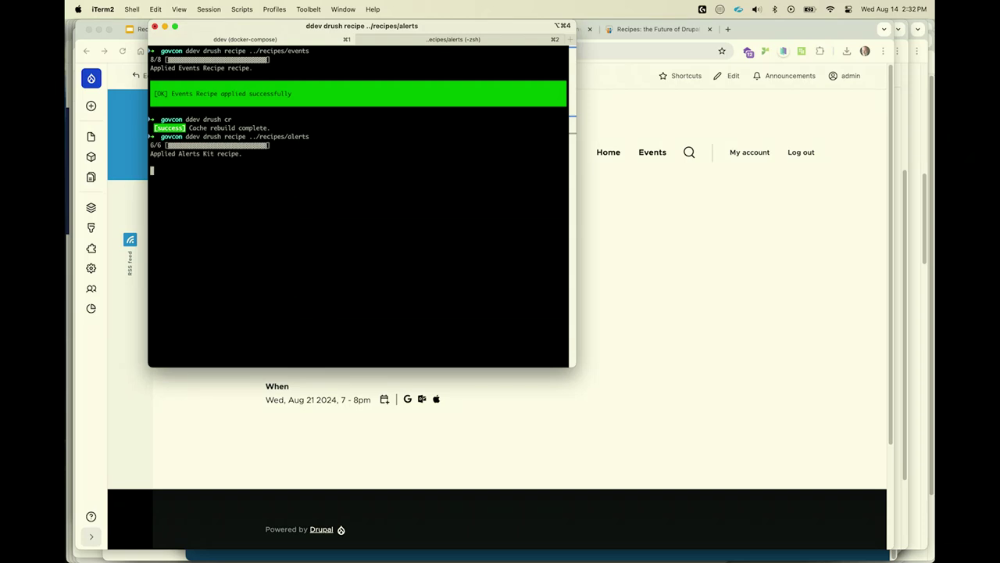
Step: Rerun 'ddev drush cr' and reload the Test Event page in Chrome
key("Up")
key("Up")
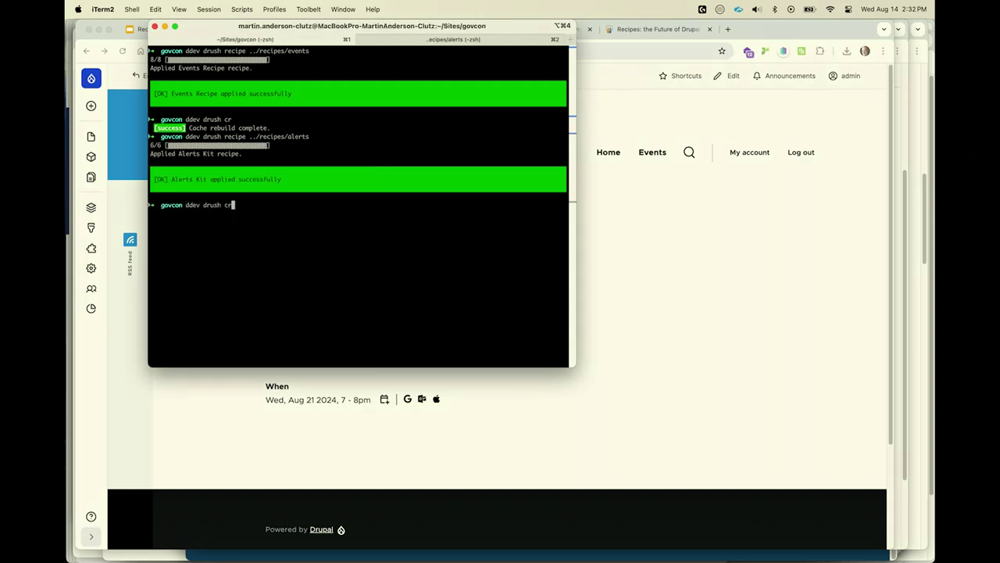
key("Return")
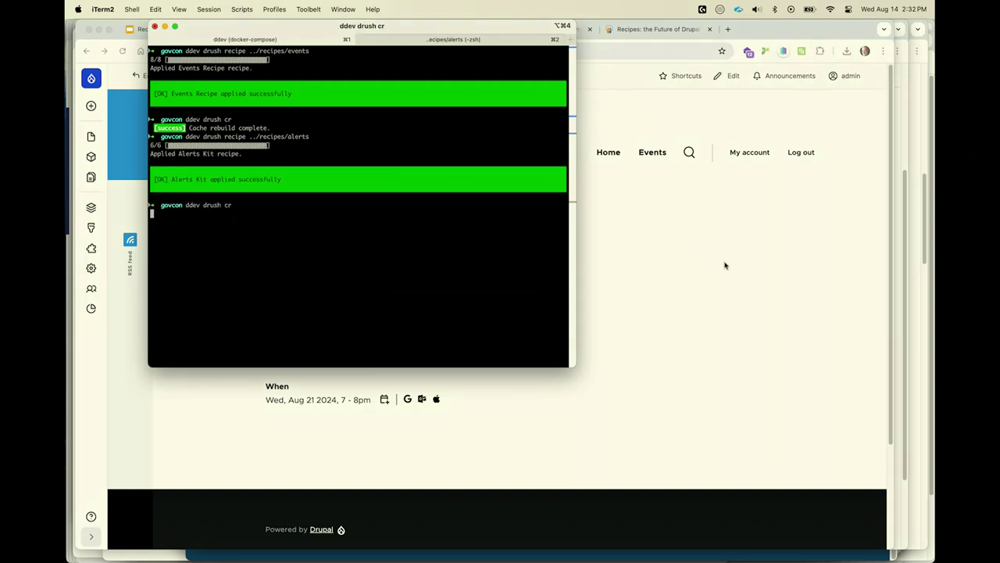
left_click(724, 267)
key("super+r")
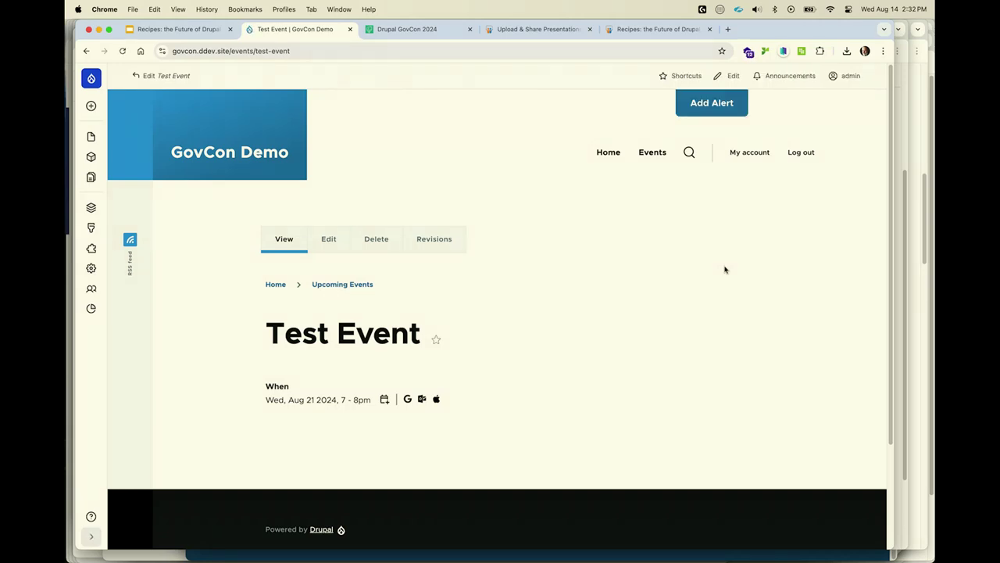
Step: Save an alert titled 'GovCon is awesome!' with Notice severity and open its page from the banner
left_click(706, 106)
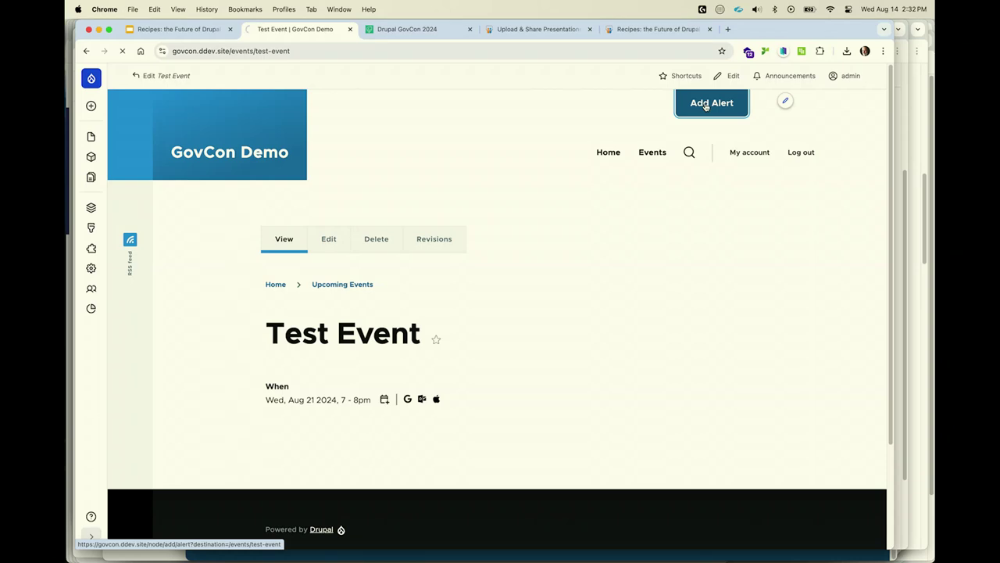
left_click(516, 184)
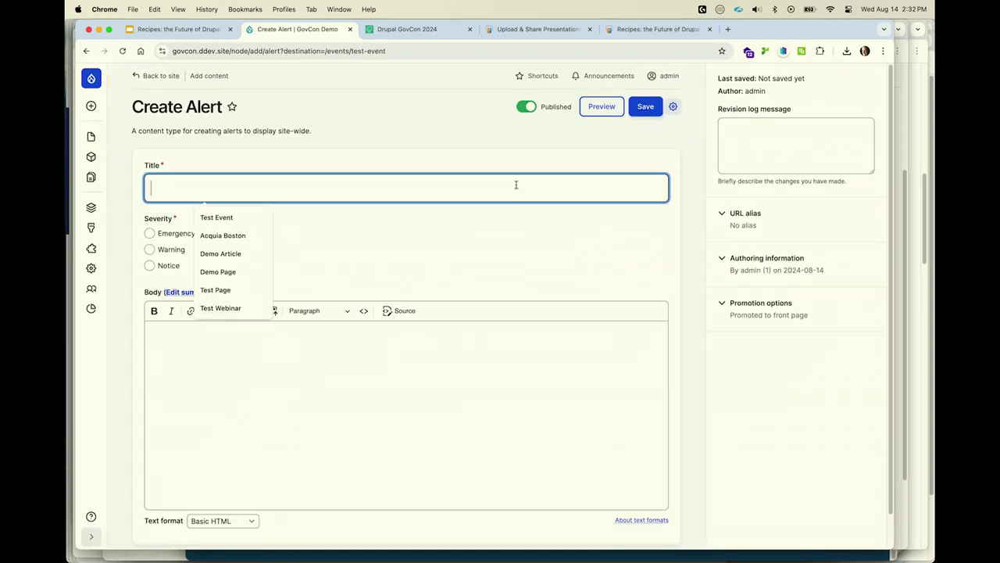
type("G")
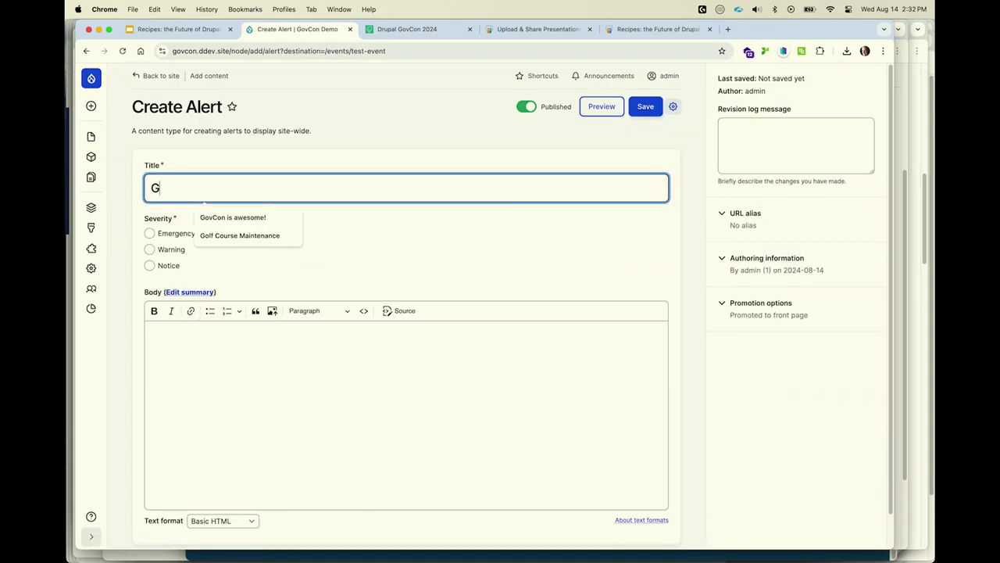
left_click(229, 218)
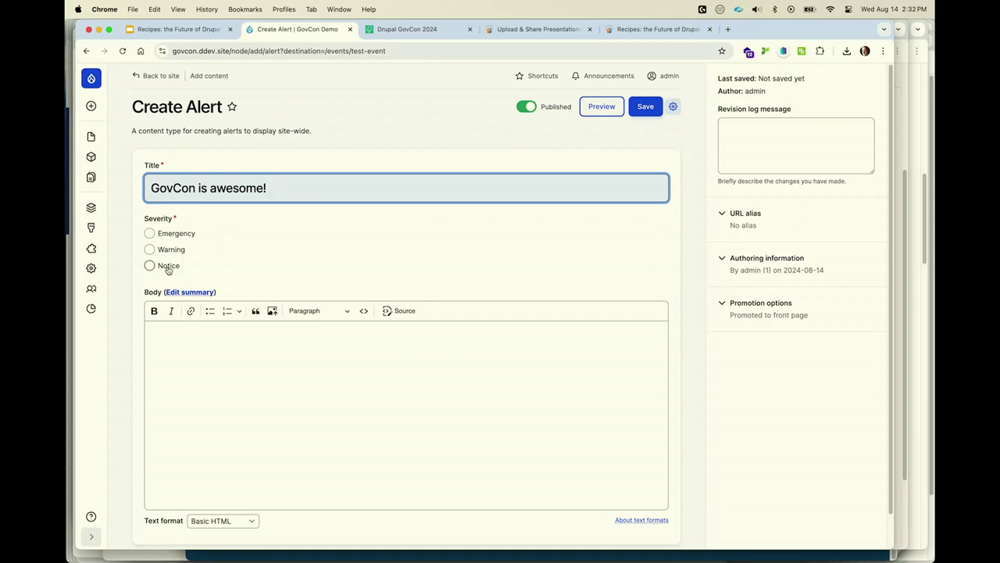
left_click(153, 266)
left_click(647, 115)
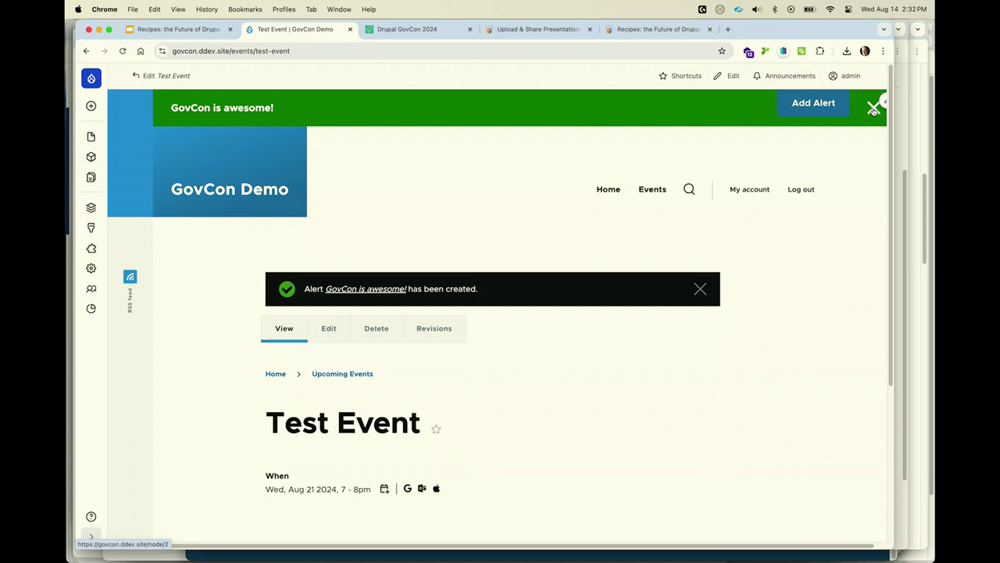
left_click(587, 117)
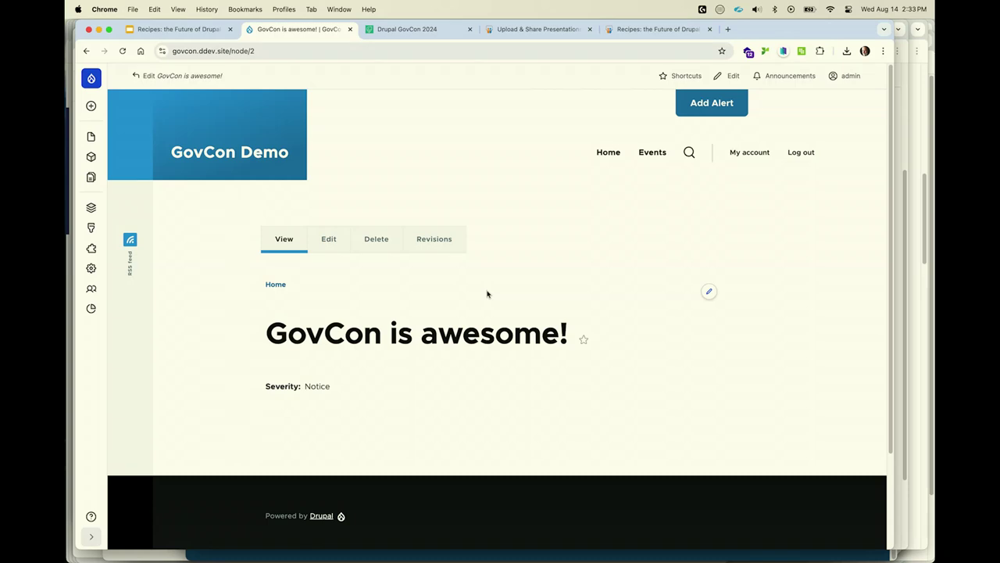
Step: Apply the Quick Links recipe by editing the recipe command to ../recipes/quick_links
key("super+Tab")
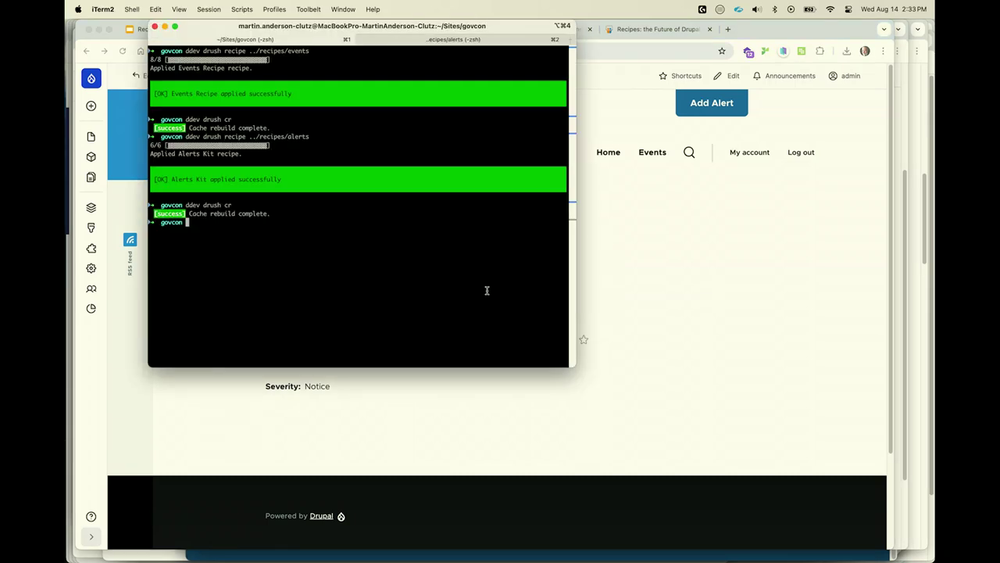
key("Up")
key("Up")
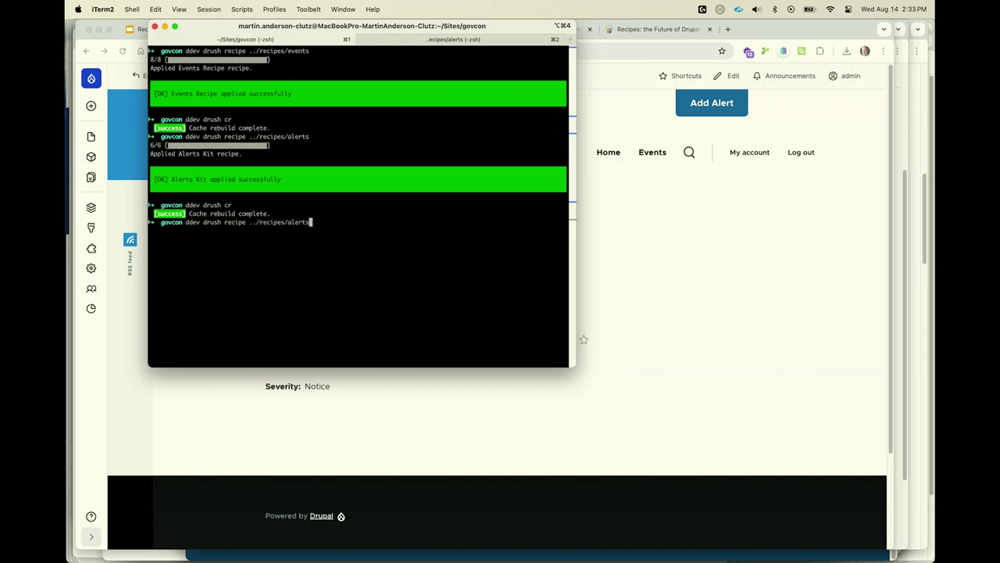
key("BackSpace")
key("BackSpace")
key("BackSpace")
key("BackSpace")
key("BackSpace")
key("BackSpace")
type("qui")
key("Tab")
type("ck_links")
key("Return")
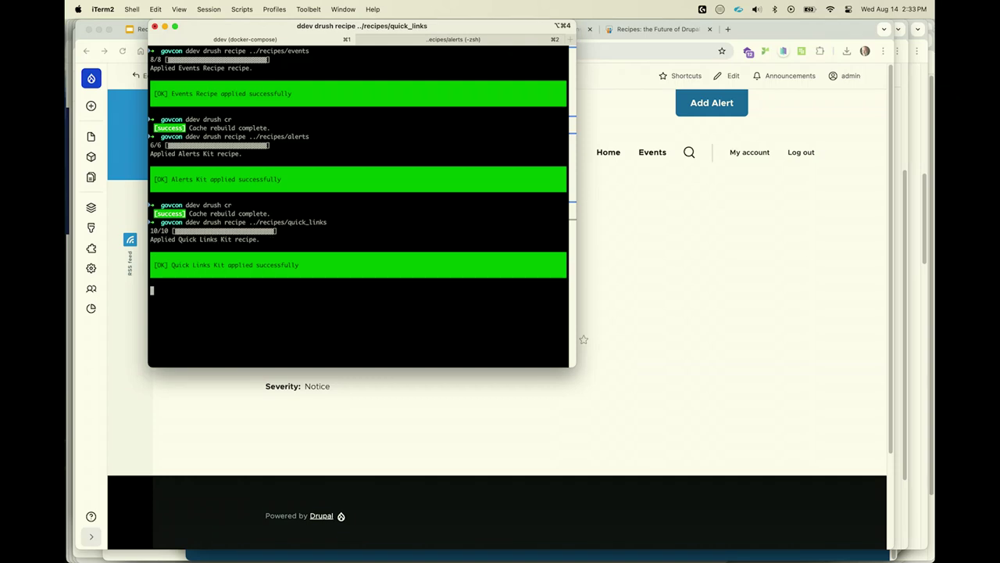
Step: Rebuild the cache, reload Chrome, and go to the GovCon Demo home page
key("Up")
key("Up")
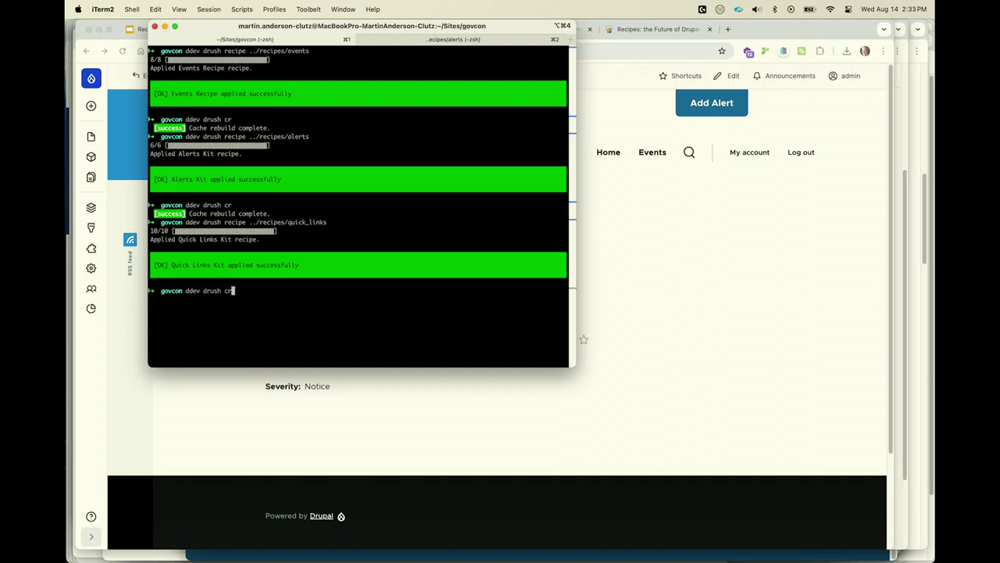
key("Return")
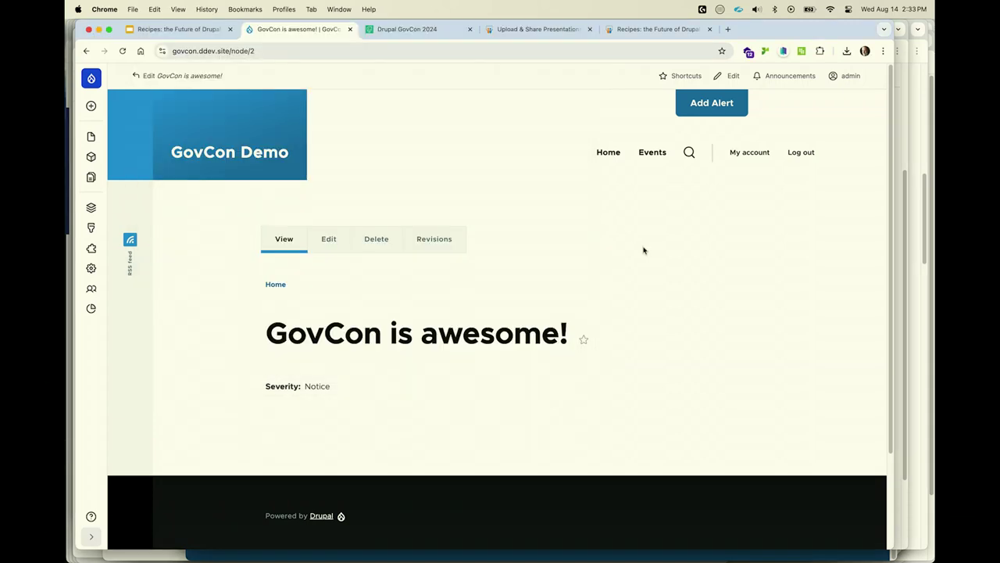
key("super+r")
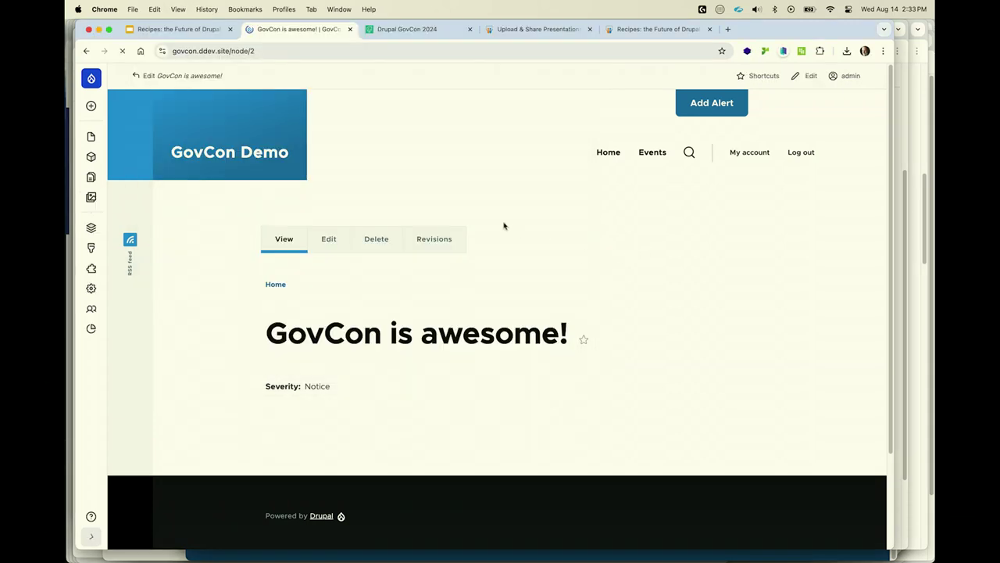
left_click(263, 157)
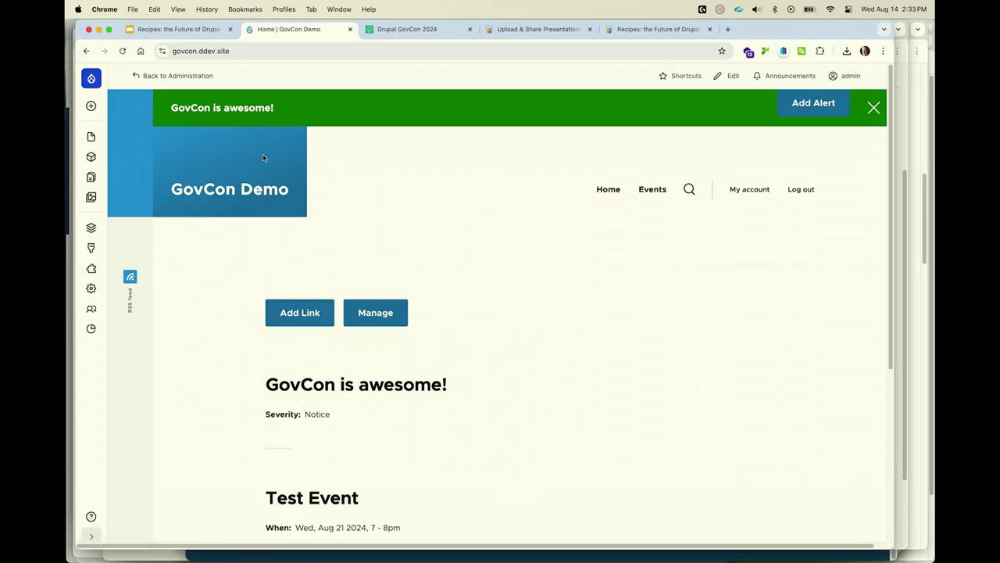
Step: Upload 092-tv.svg from the Site Studio Icons SVG folder as a quick-link icon with alt text 'videos'
left_click(293, 317)
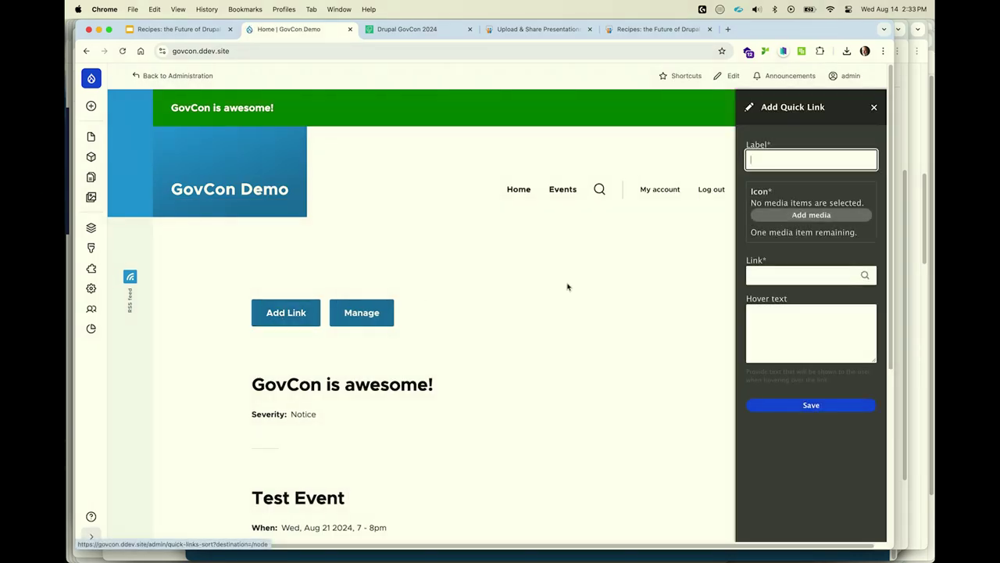
left_click(779, 215)
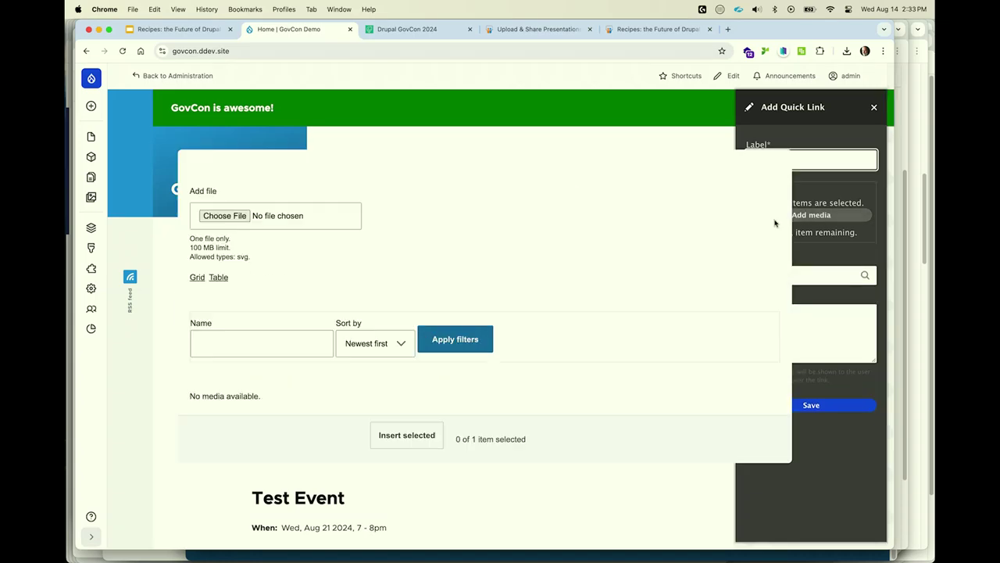
left_click(224, 215)
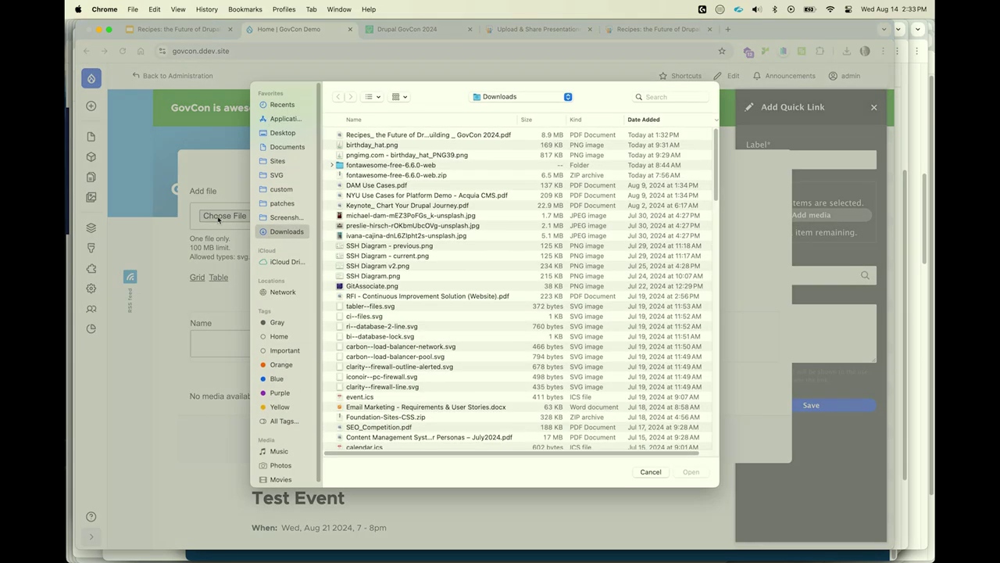
left_click(503, 98)
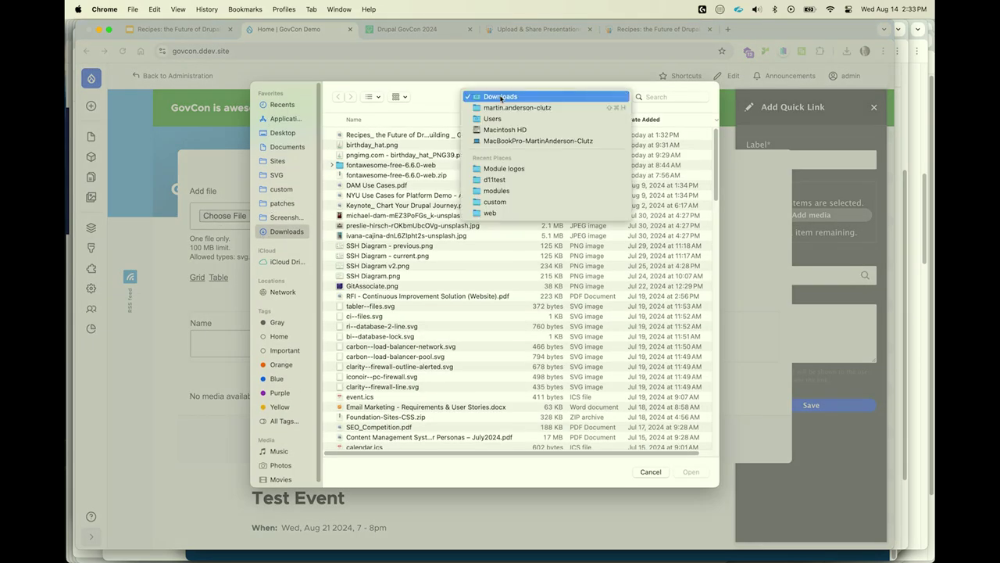
left_click(286, 147)
left_click(286, 146)
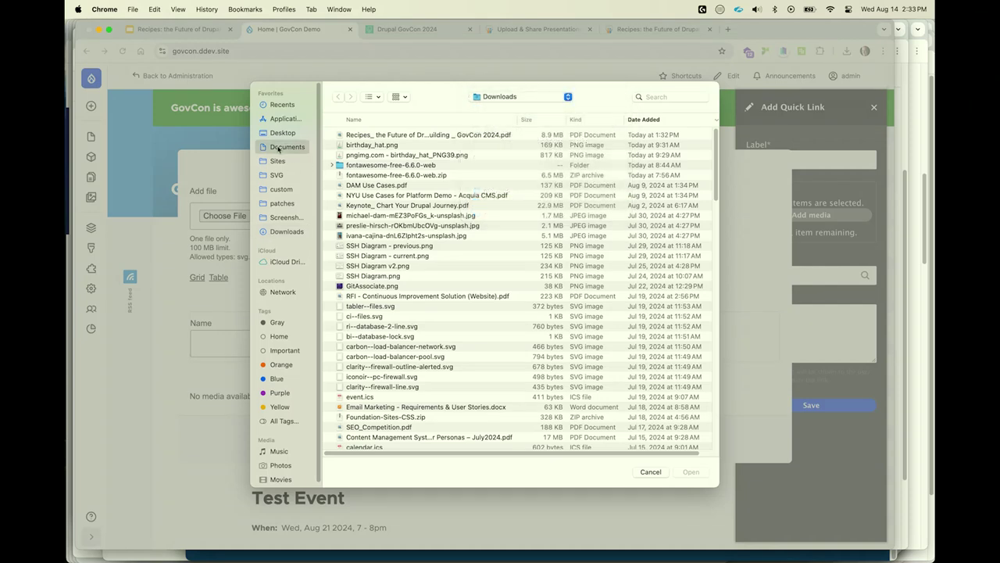
left_click(408, 267)
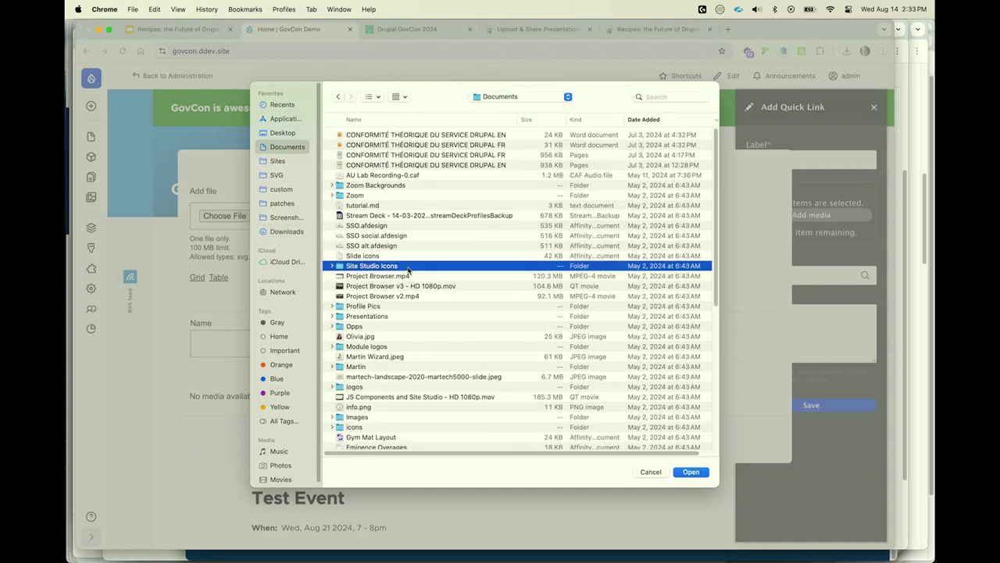
left_click(280, 178)
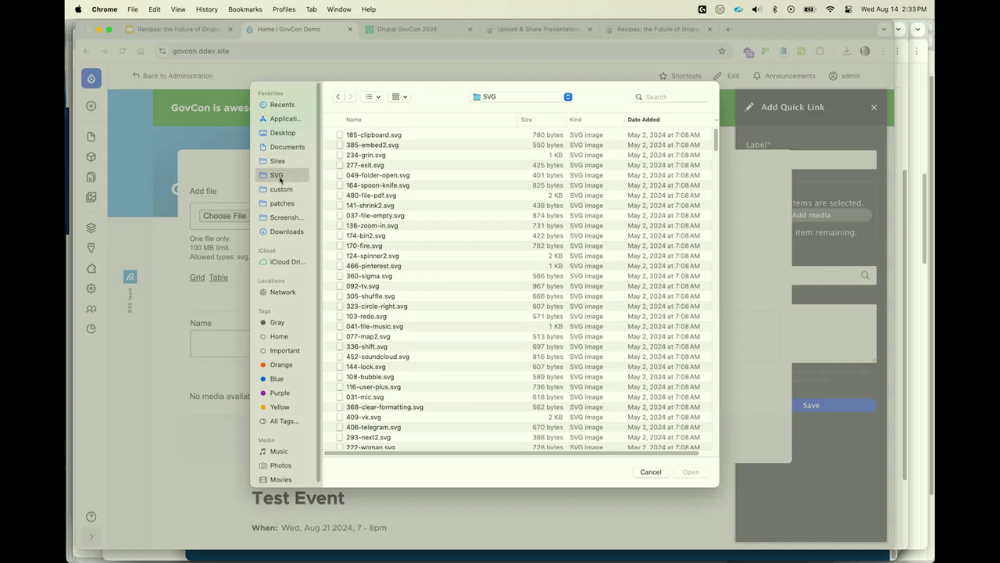
left_click(447, 286)
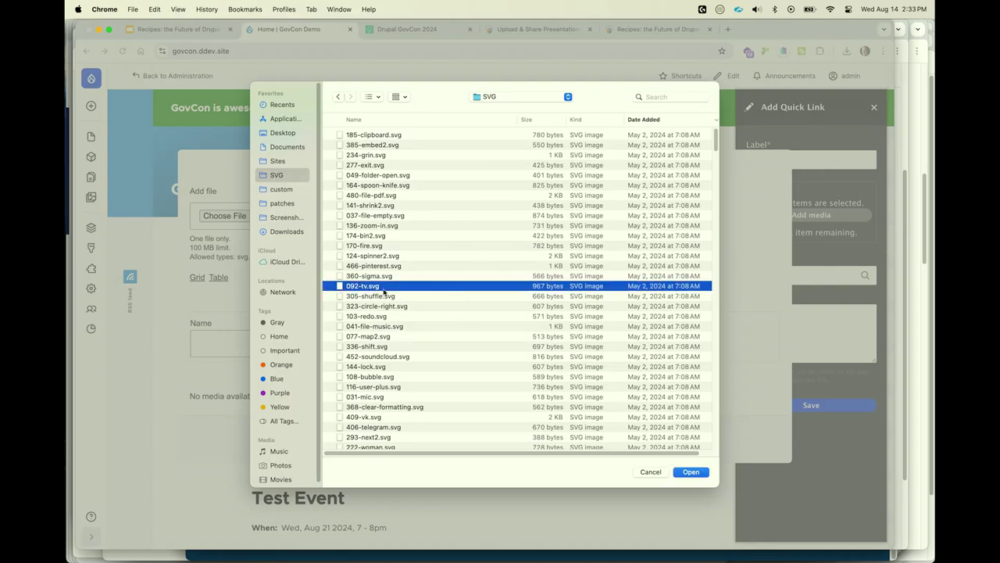
double_click(338, 286)
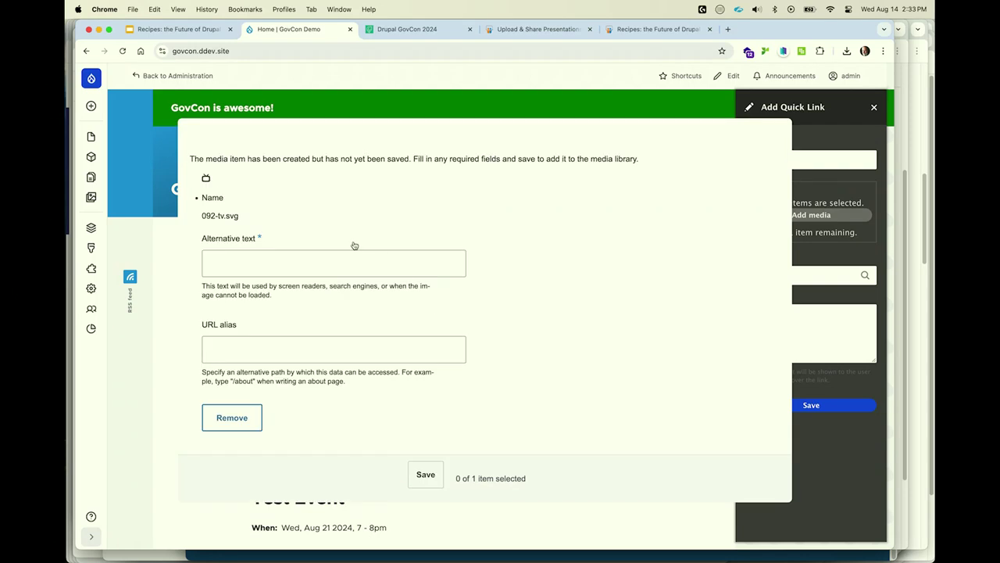
left_click(308, 265)
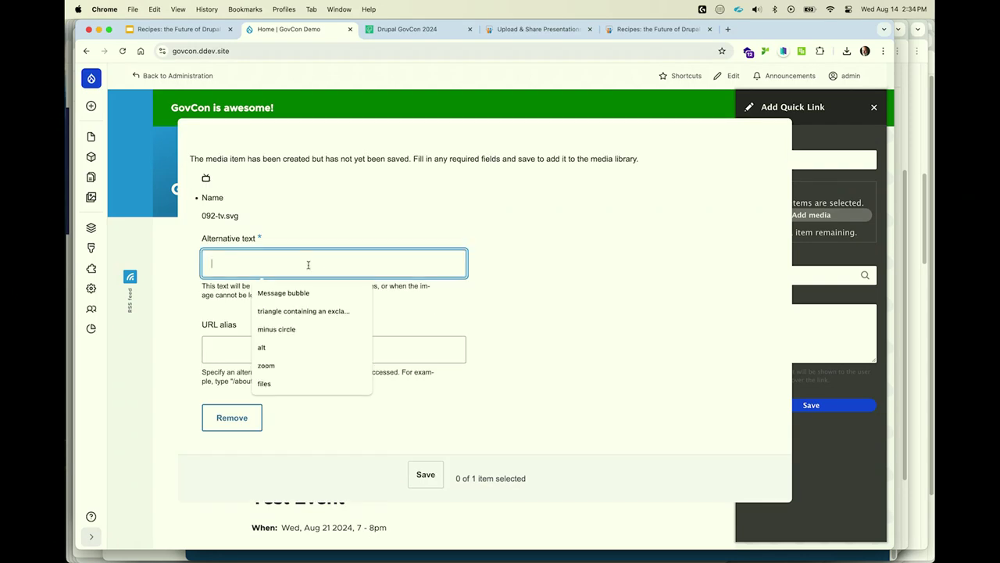
type("vi")
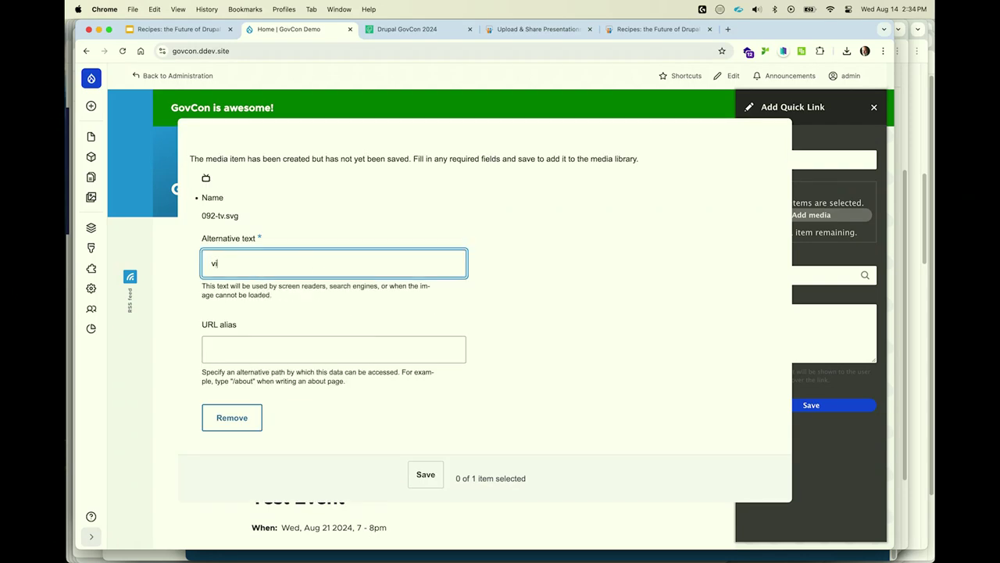
type("deos")
left_click(424, 475)
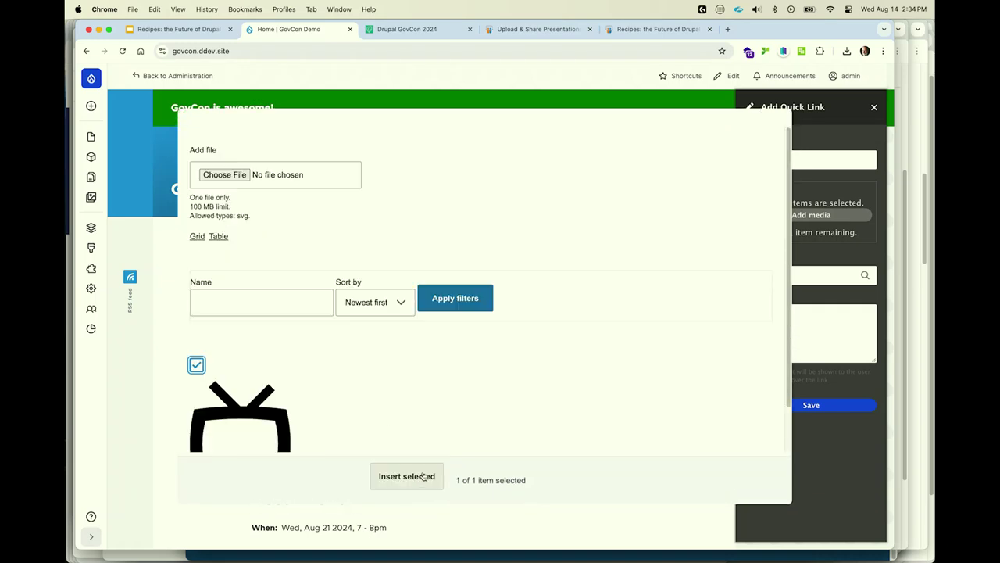
Step: Insert the TV icon, label the link 'Videos', point it to /video, and save
scroll(421, 367, "down", 1)
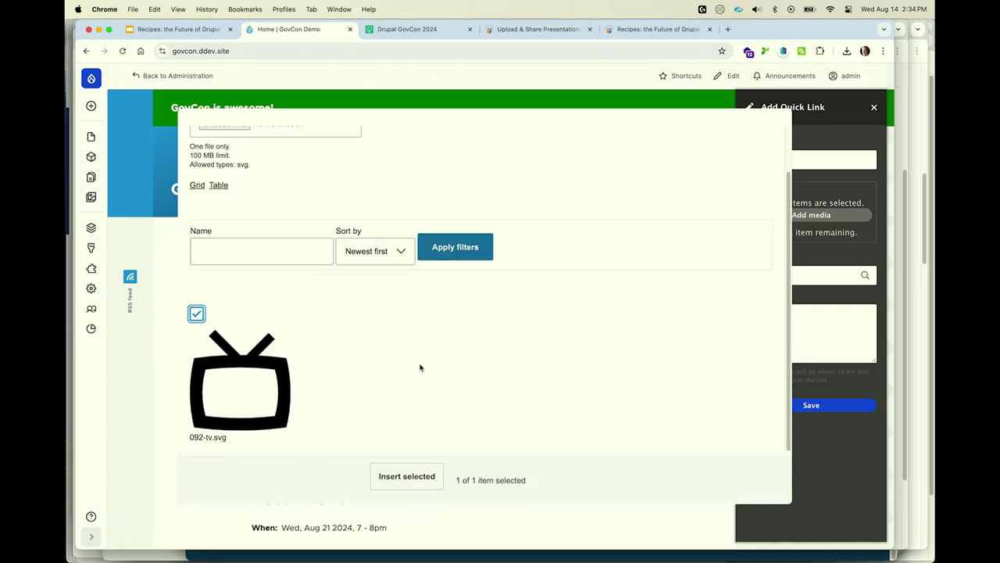
left_click(402, 472)
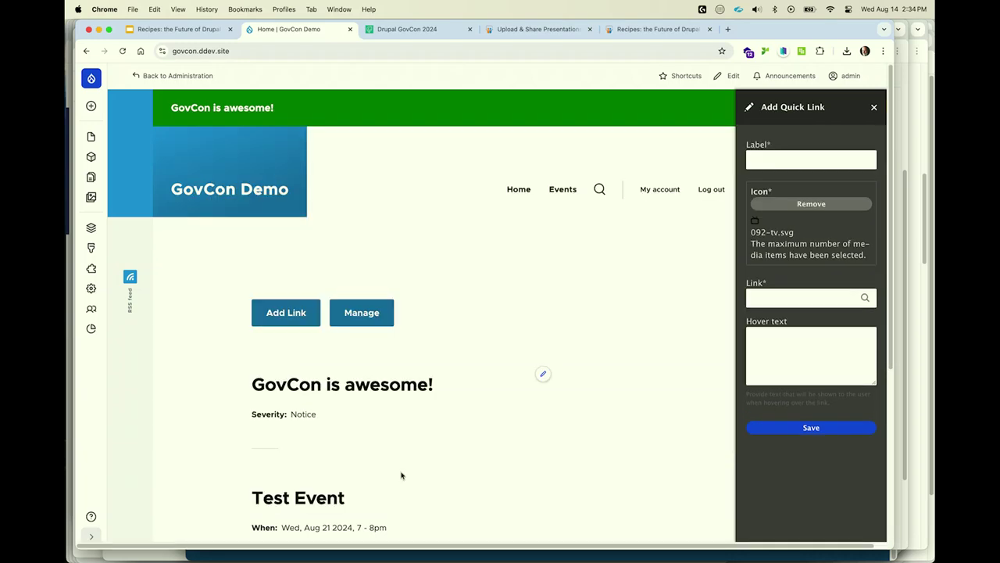
left_click(780, 159)
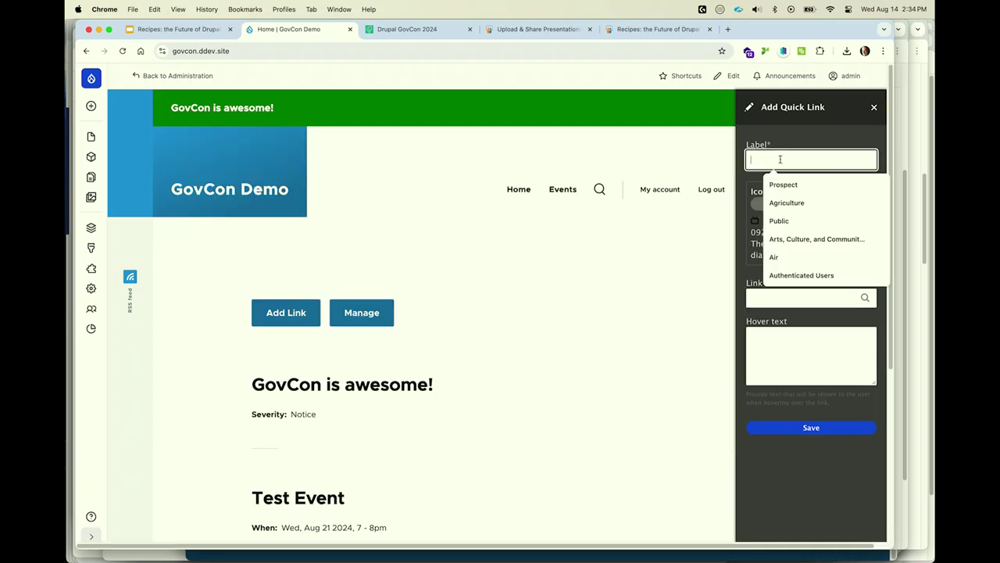
type("Video")
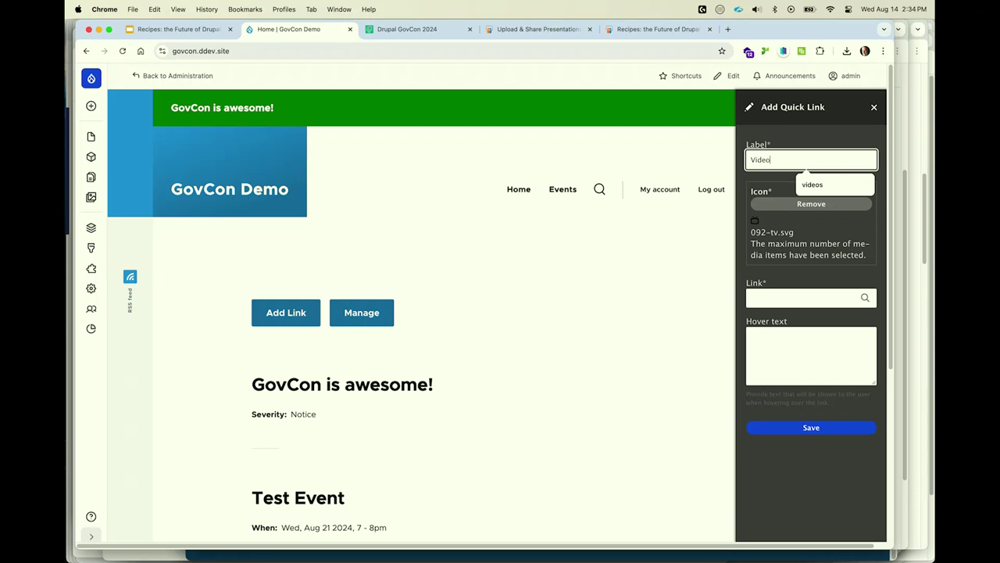
type("s")
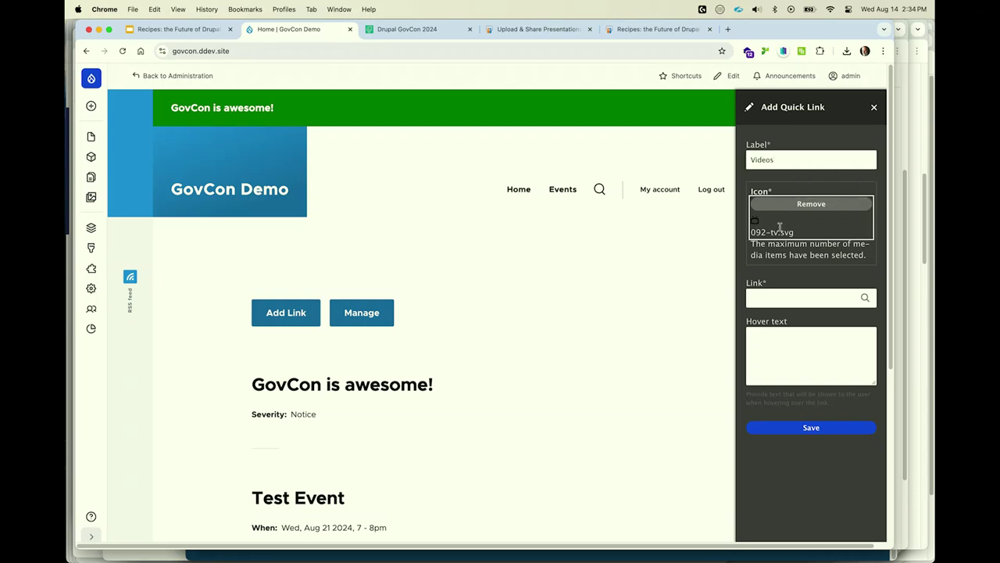
left_click(791, 297)
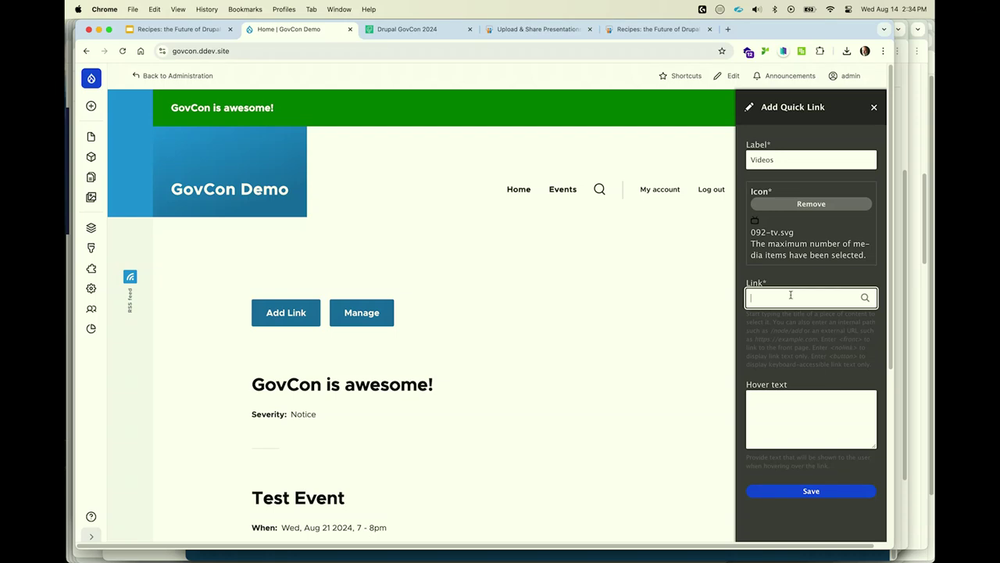
type("/video")
left_click(786, 492)
left_click(804, 428)
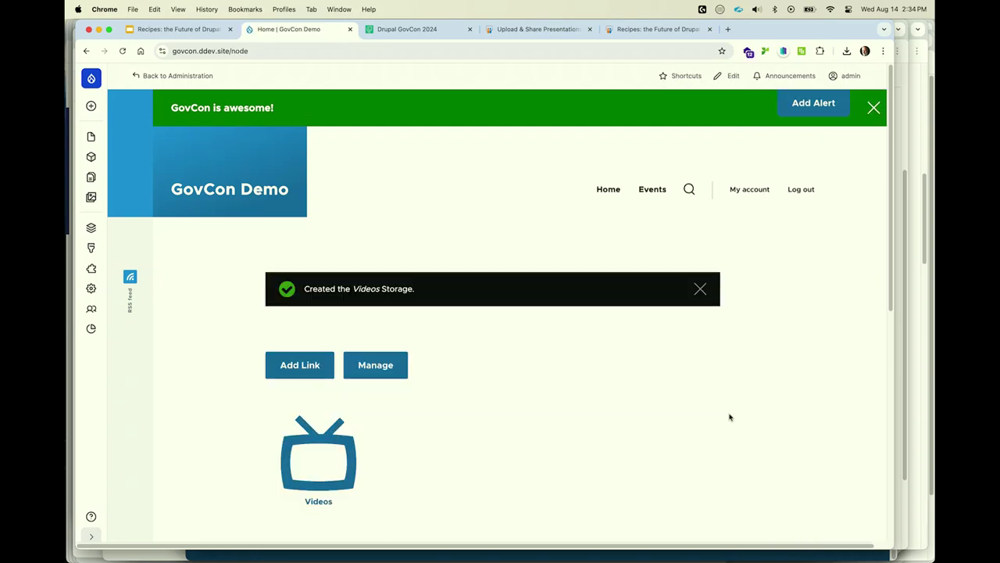
Step: Upload 480-file-pdf.svg as a new quick-link icon with alt text 'pdf'
left_click(295, 367)
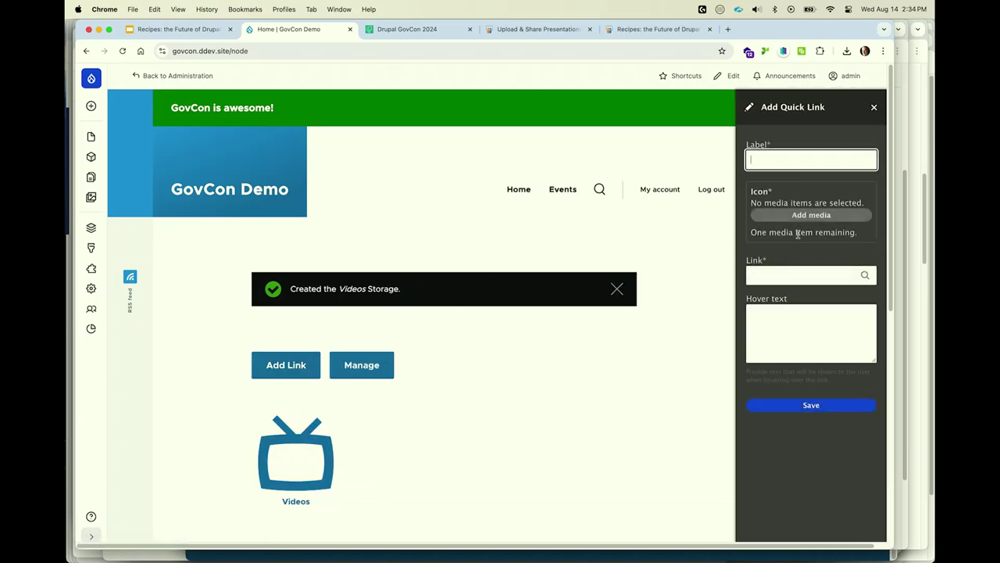
left_click(801, 222)
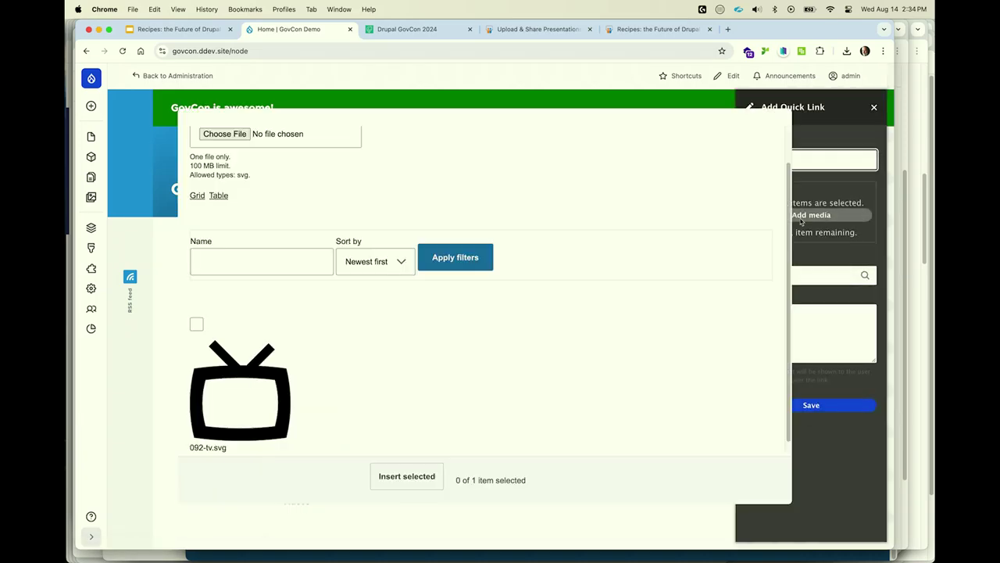
left_click(224, 134)
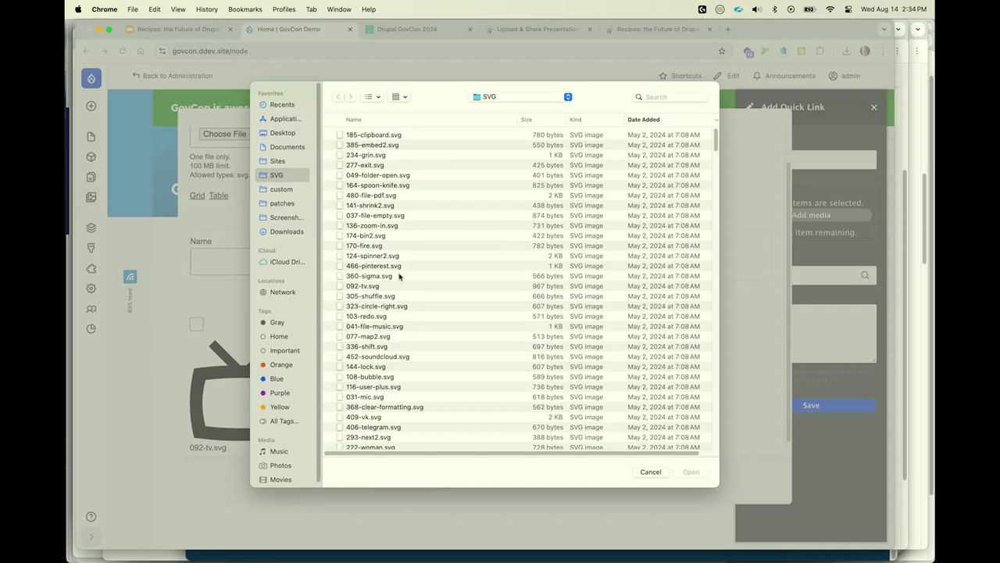
left_click(384, 197)
left_click(687, 472)
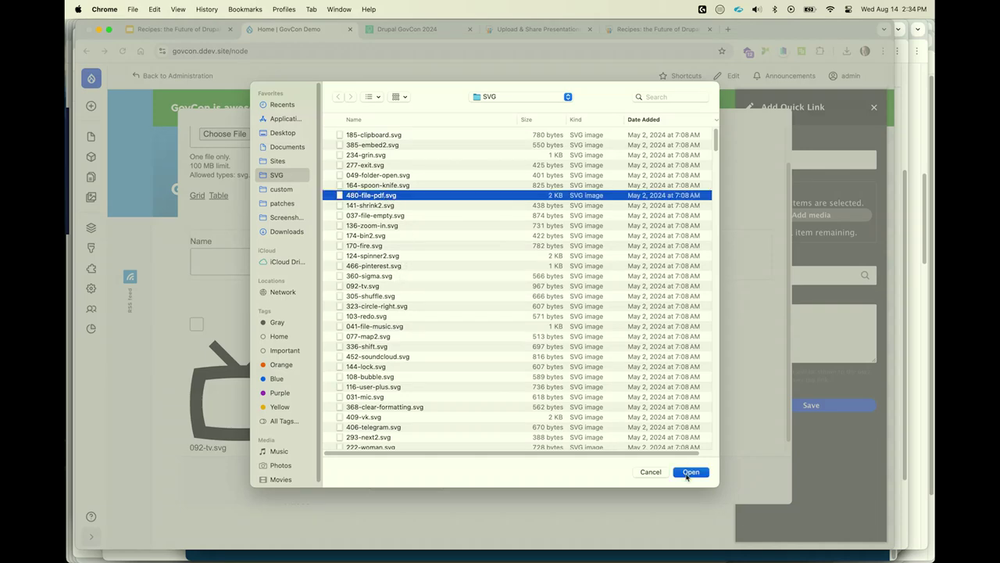
left_click(366, 254)
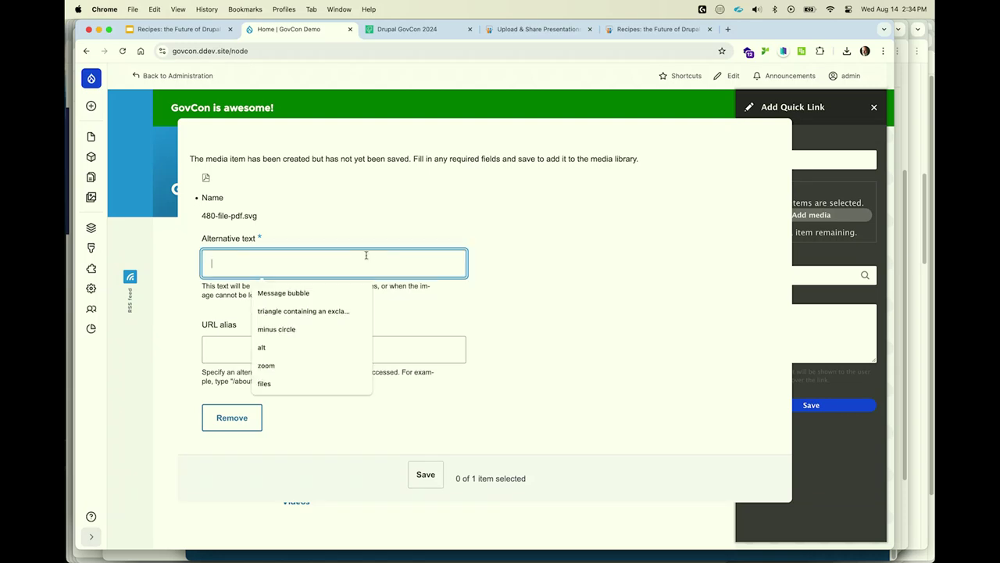
type("pdf icon")
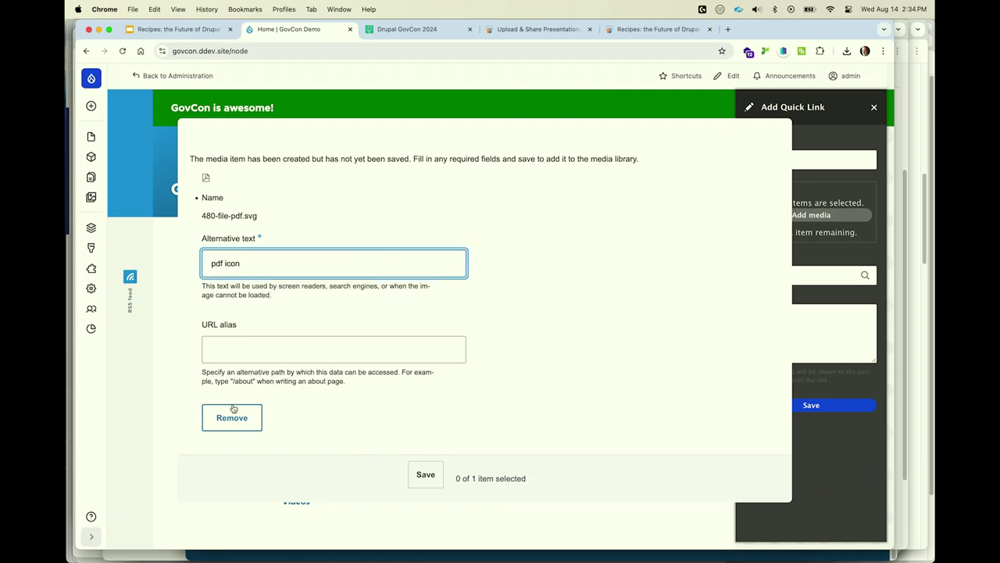
left_click(426, 474)
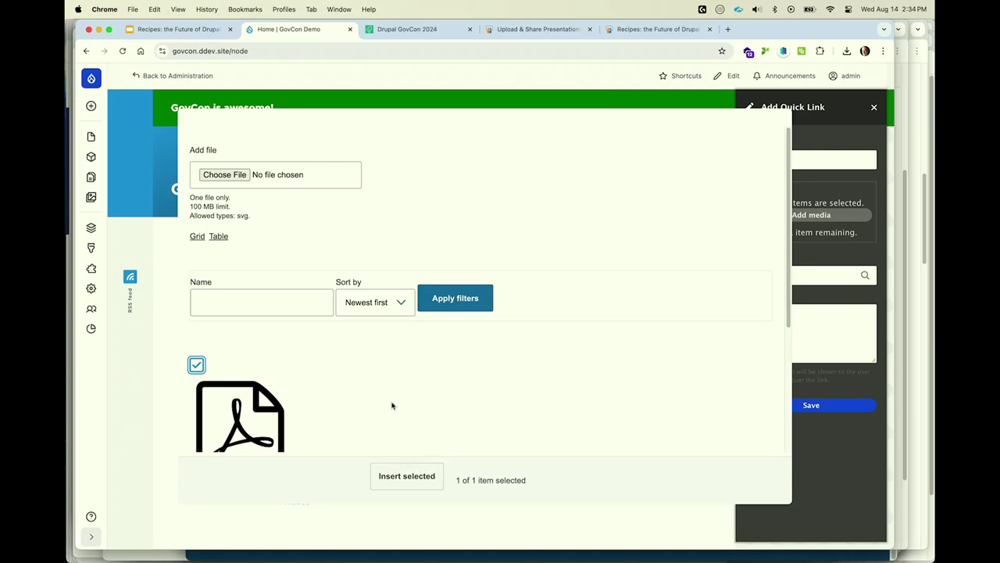
Step: Insert the PDF icon, label the link 'Files', point it to /files, and save
left_click(391, 472)
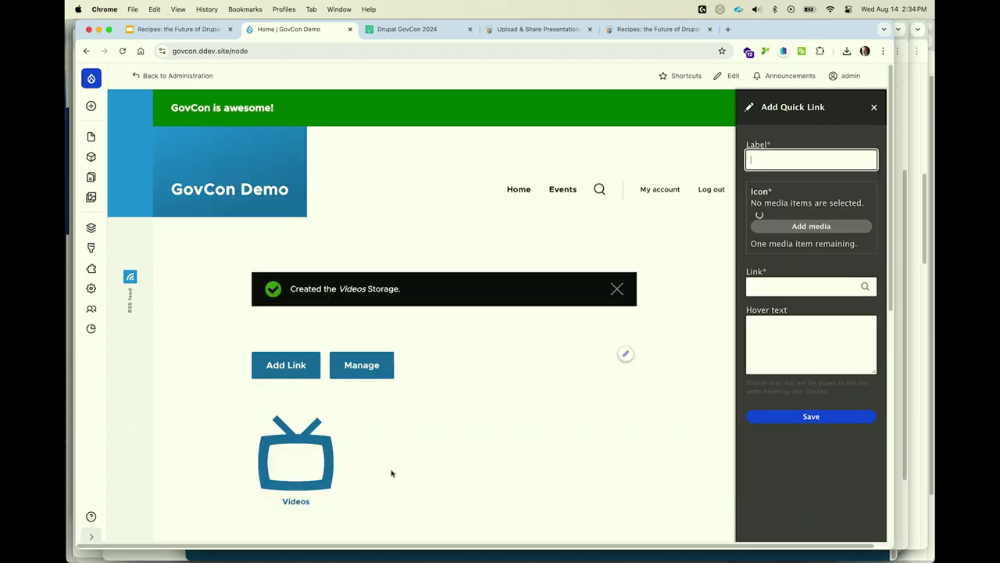
left_click(770, 161)
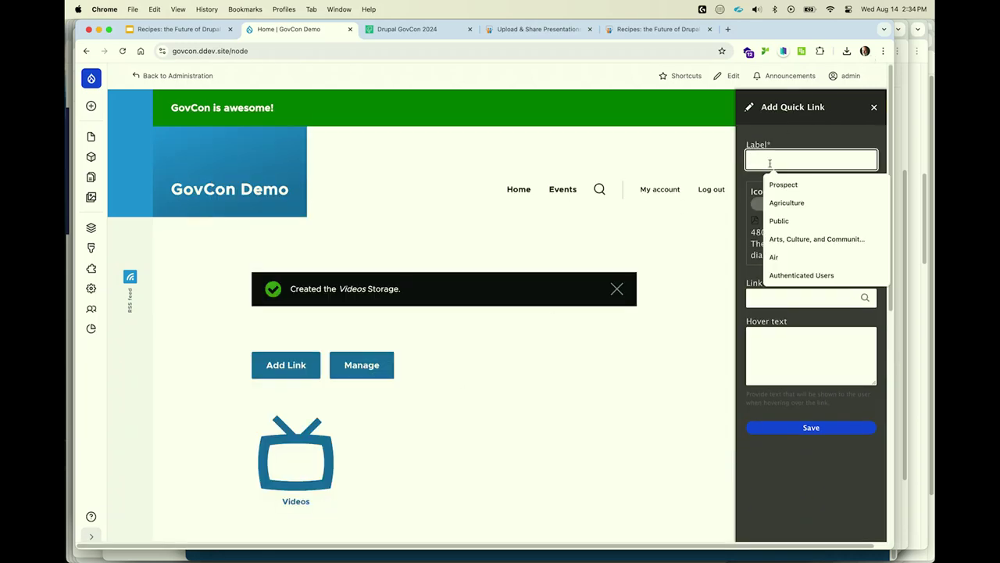
type("Files")
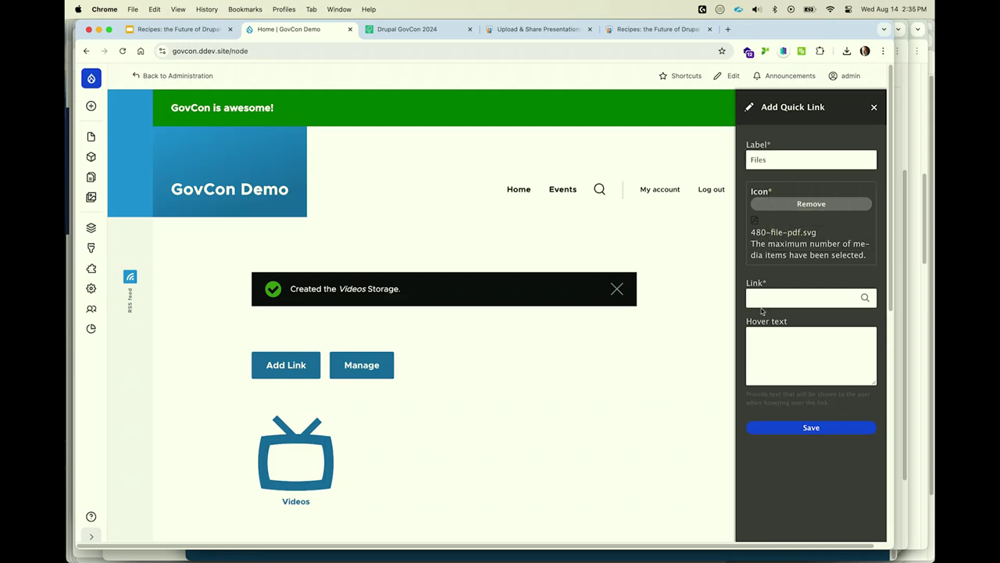
left_click(764, 297)
type("/files")
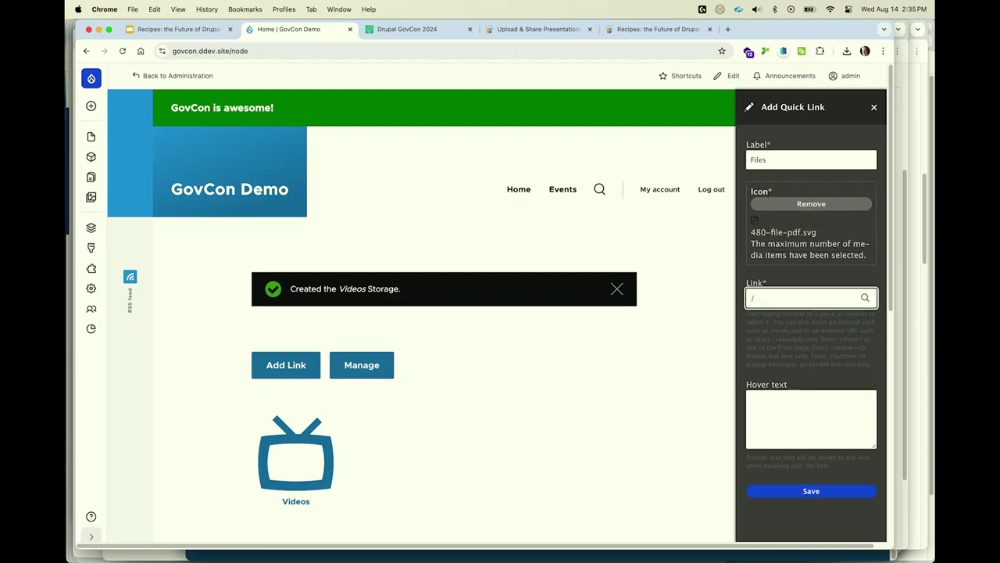
left_click(814, 485)
left_click(812, 436)
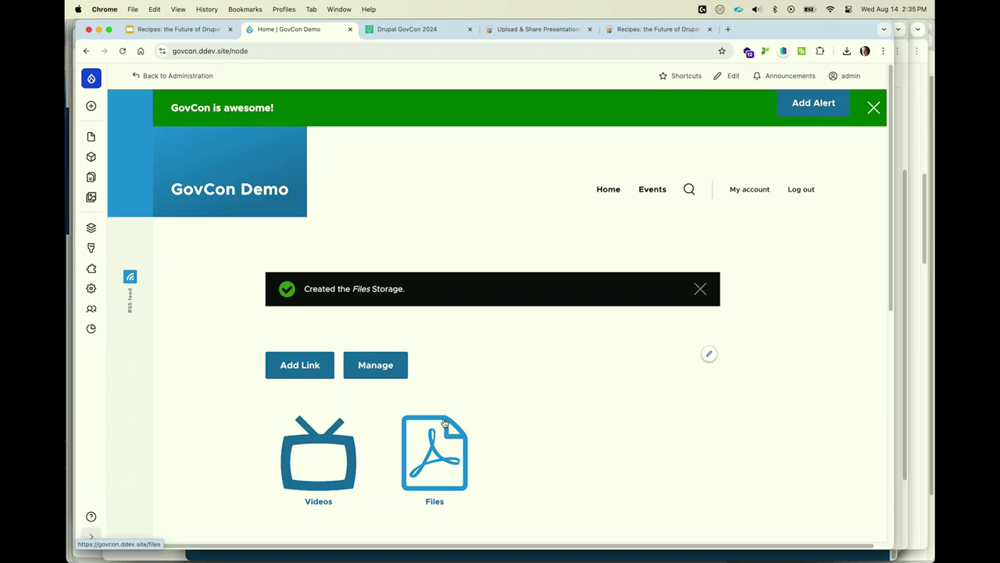
Step: In Manage, drag the Files quick link above Videos and save the order
left_click(393, 368)
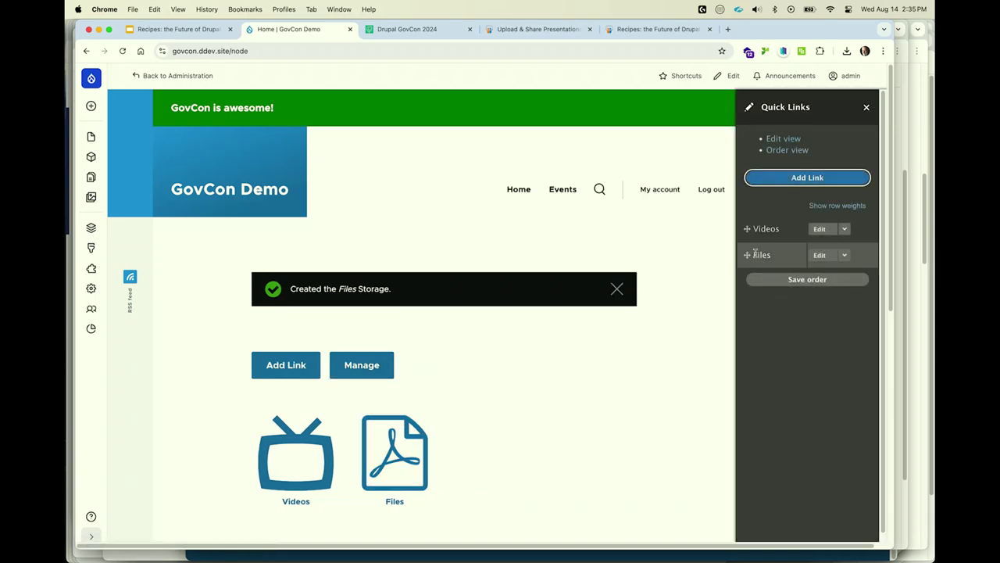
left_click_drag(747, 255, 747, 229)
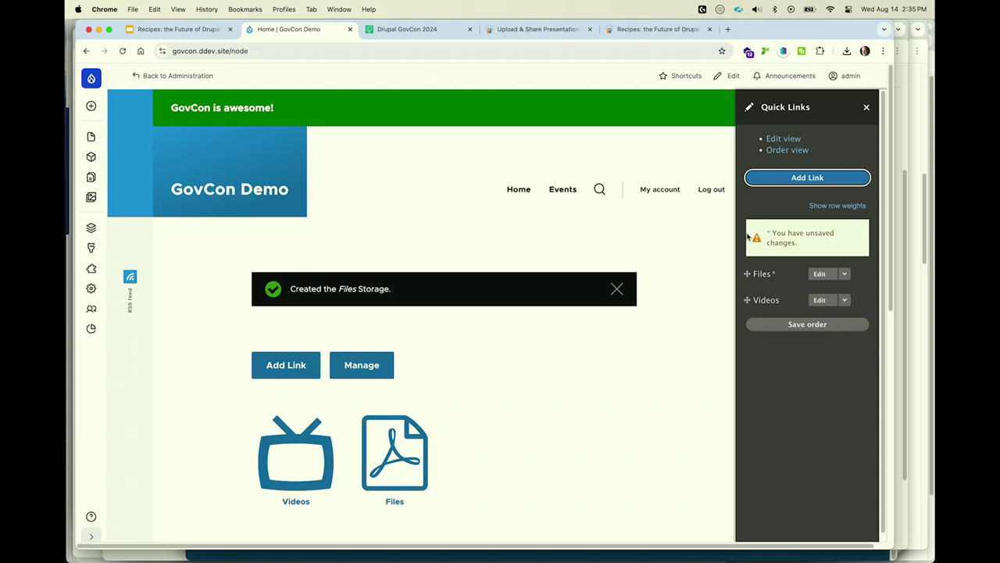
left_click(789, 325)
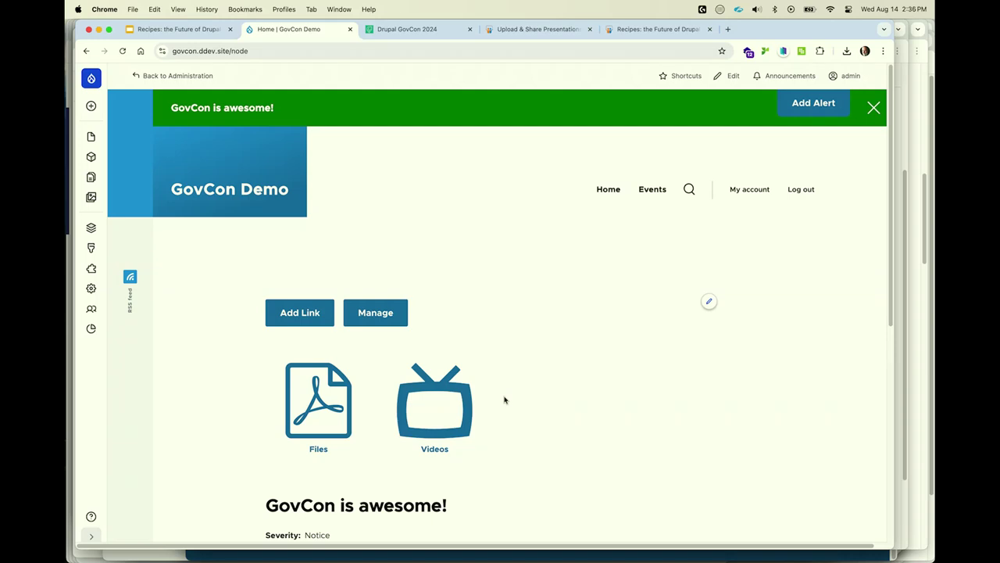
Step: Present the Recipes deck full screen and advance from 'Live demo!' to 'Stupendous Date Tricks'
left_click(179, 29)
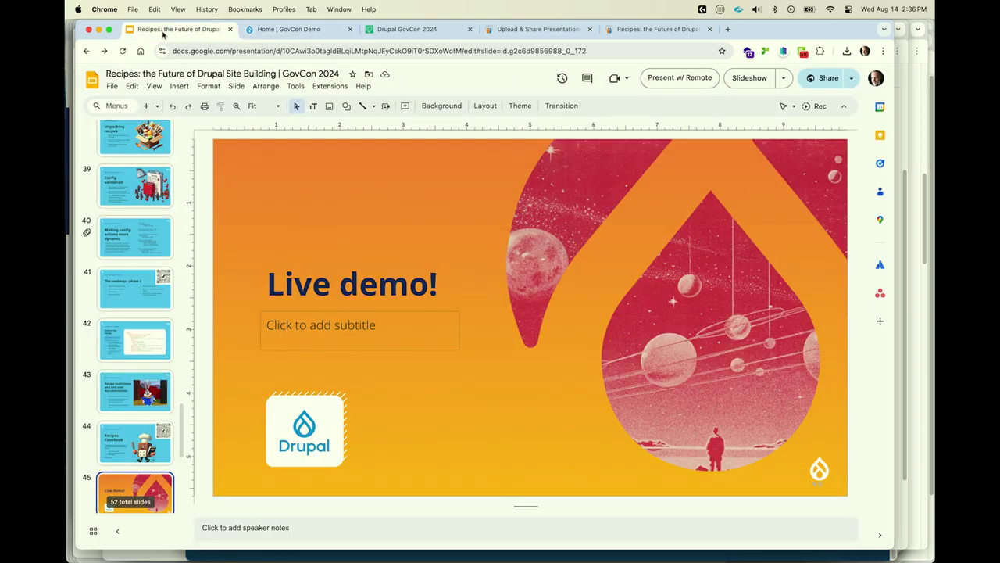
left_click(753, 77)
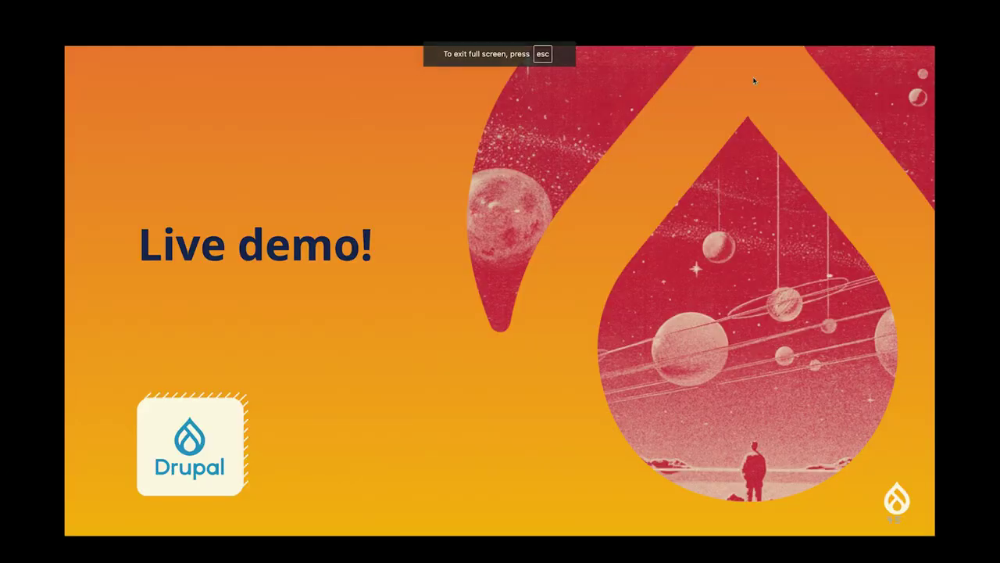
key("Right")
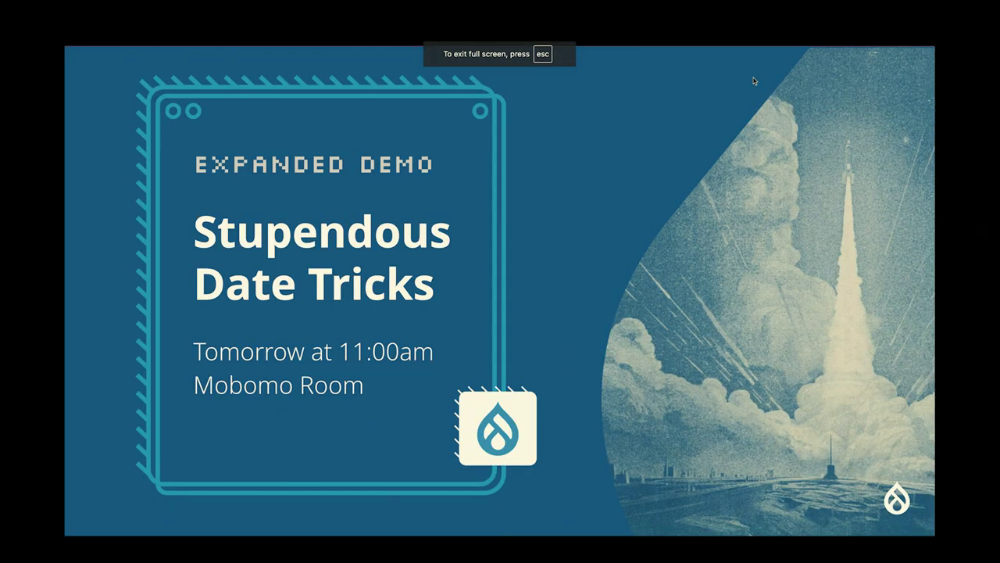